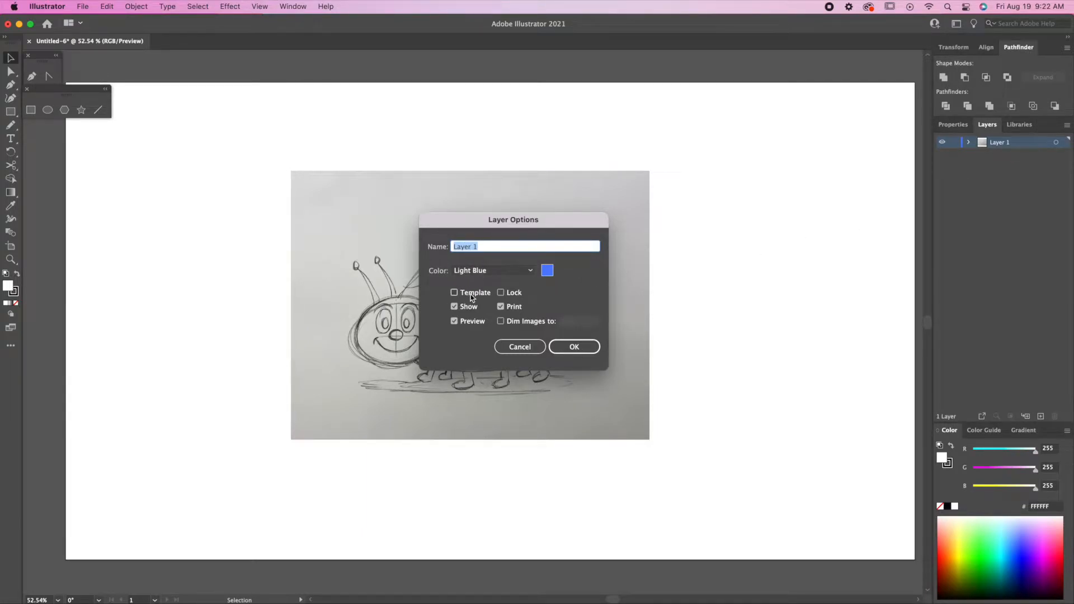
Make the sketch layer a Tan-coloured template and add a new layer above it.
click(454, 293)
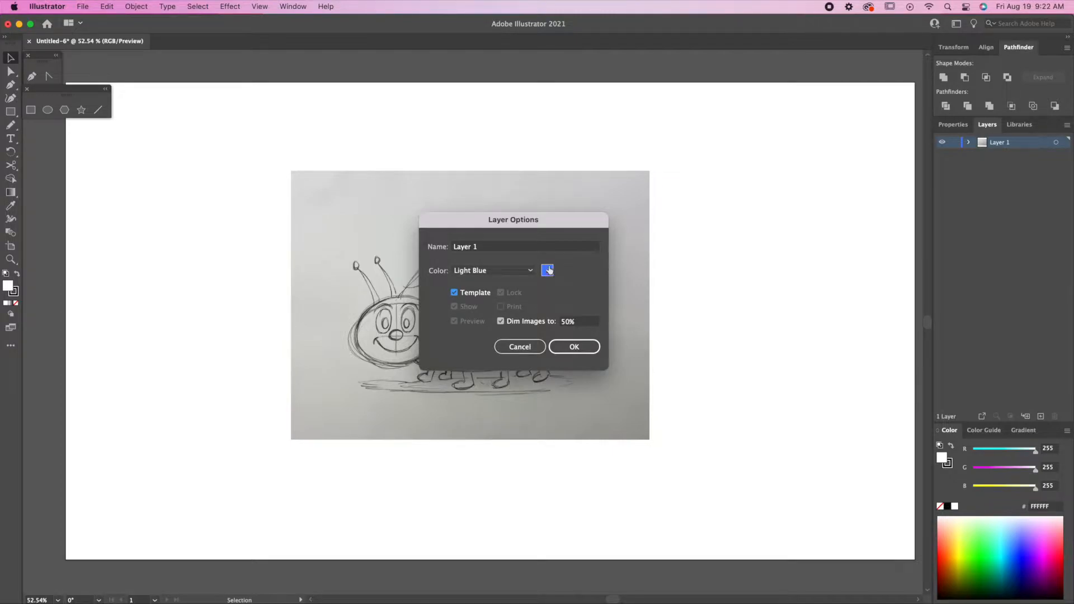
click(525, 271)
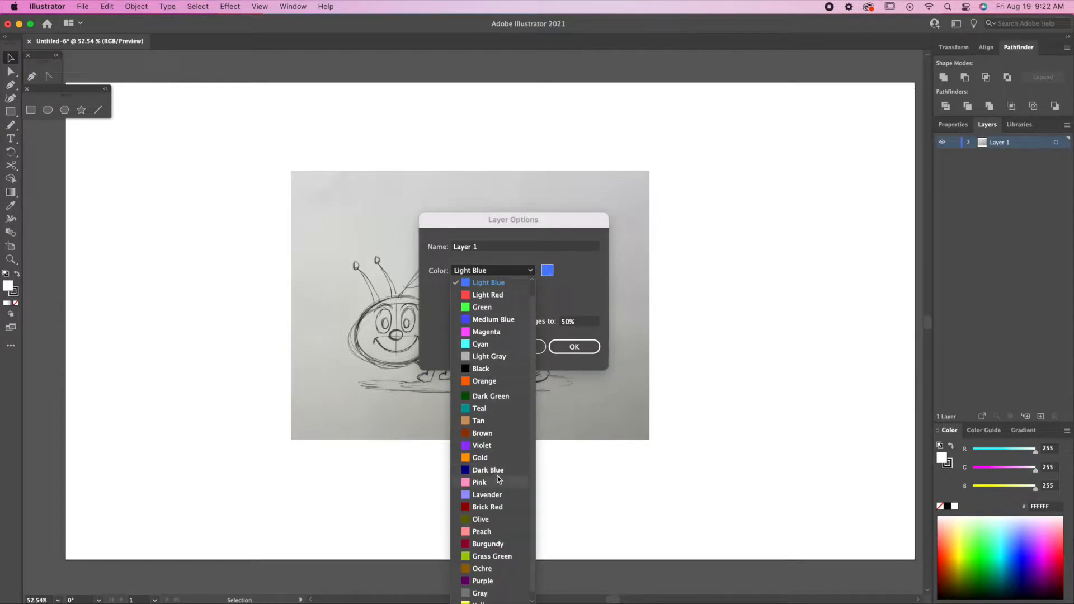
click(479, 421)
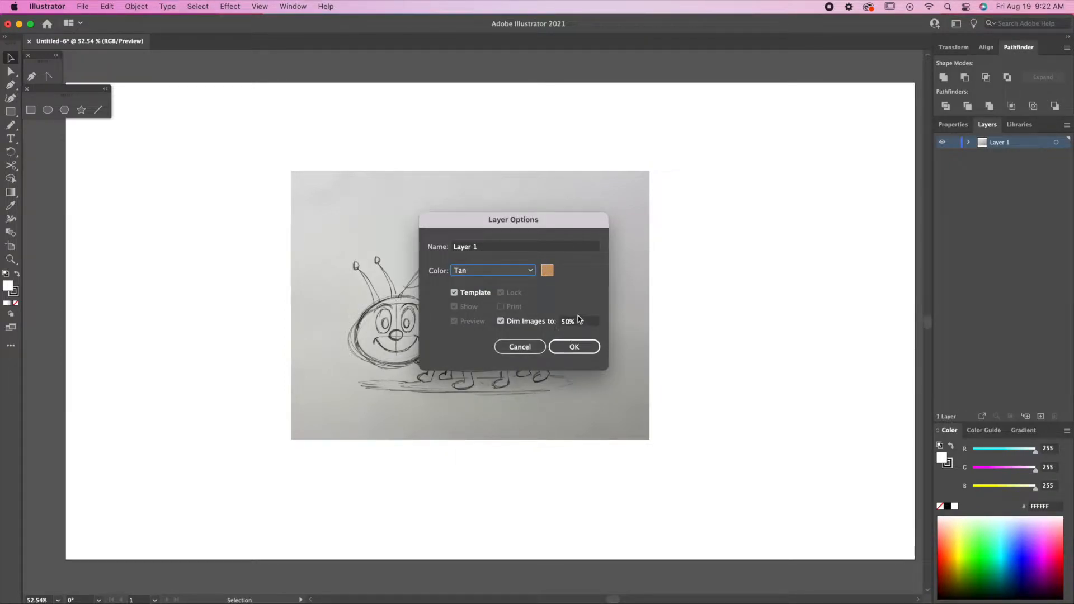
click(576, 349)
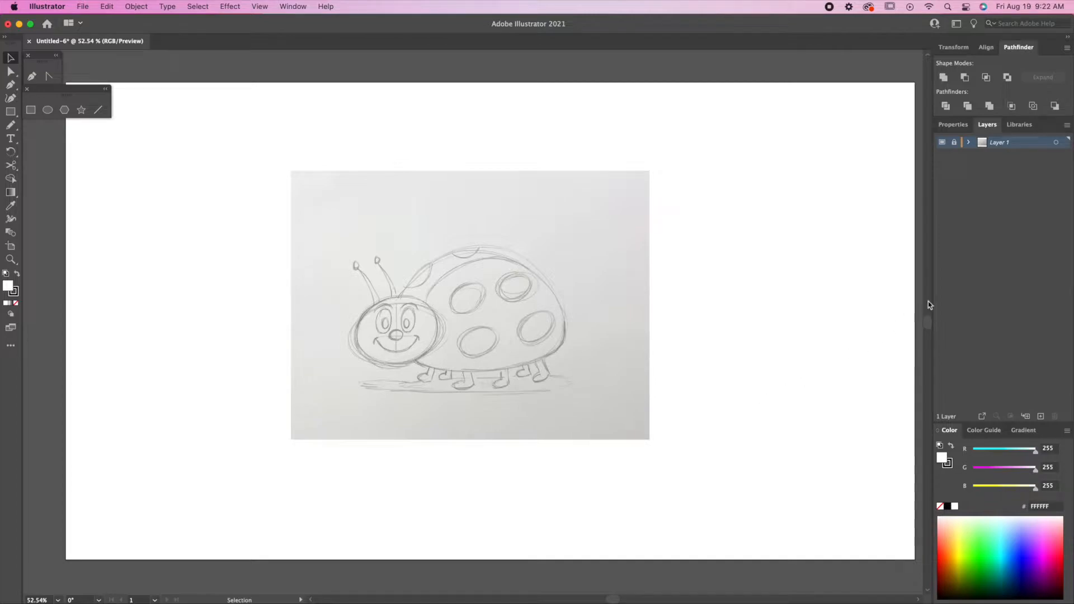
click(1041, 416)
Rename the new layer to ARTWORK.
double_click(1014, 145)
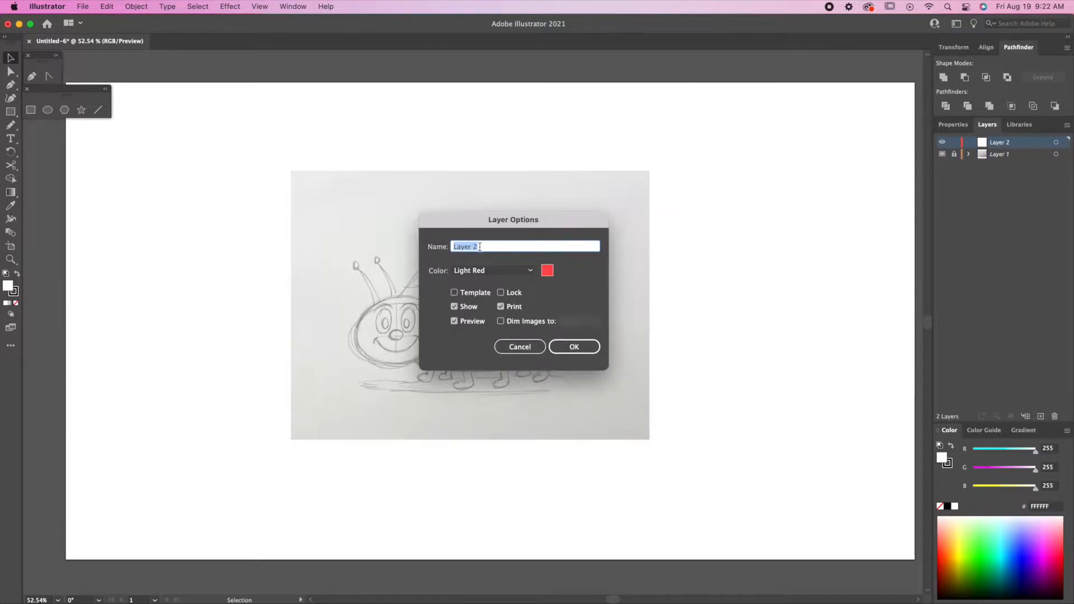
text(ARTWORK)
key(Return)
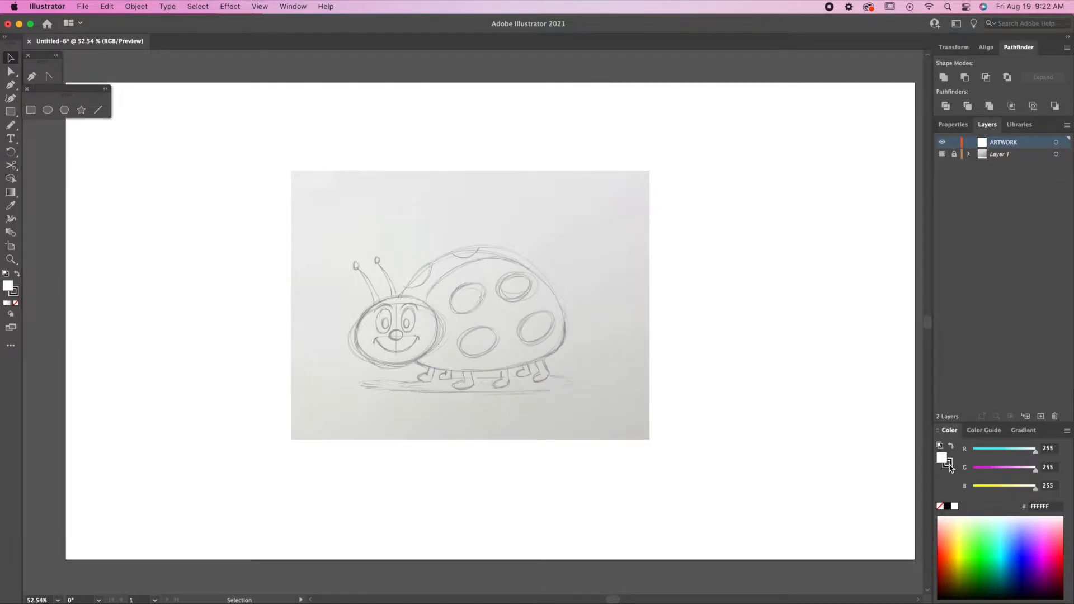
Set no fill and a black 6 pt stroke with the Pen tool ready.
click(941, 506)
click(949, 464)
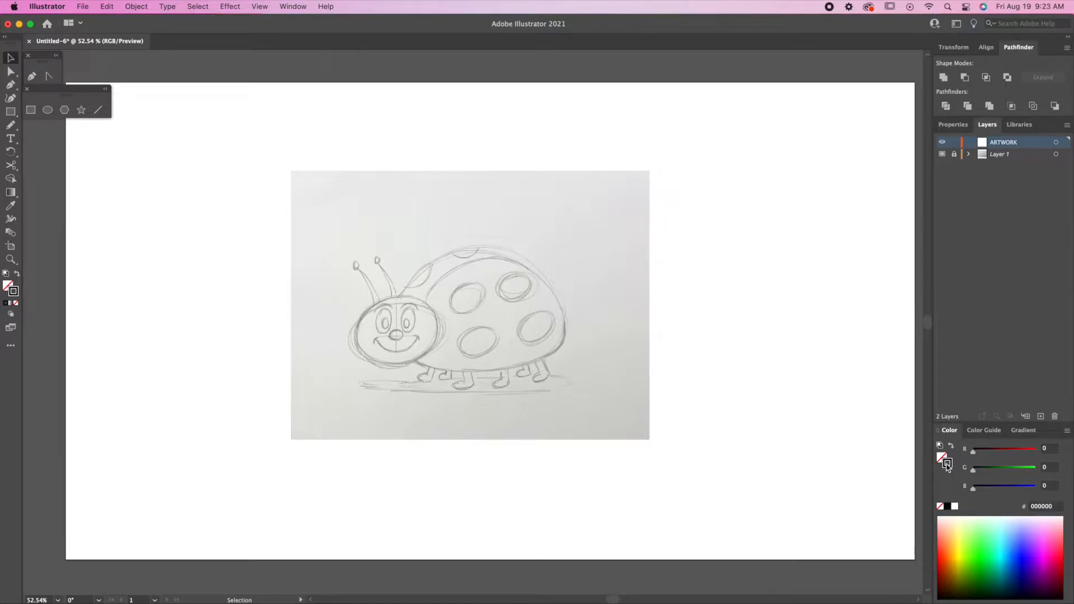
key(p)
click(953, 124)
click(991, 261)
click(1019, 263)
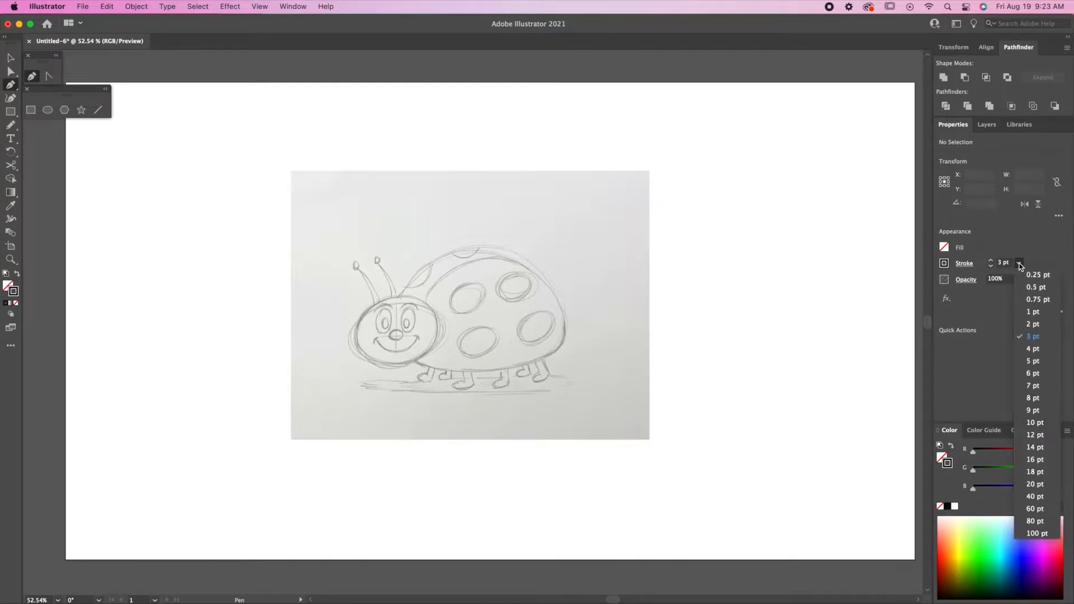
click(1034, 373)
mouse_move(485, 304)
mouse_down()
mouse_move(593, 339)
mouse_move(595, 365)
mouse_up()
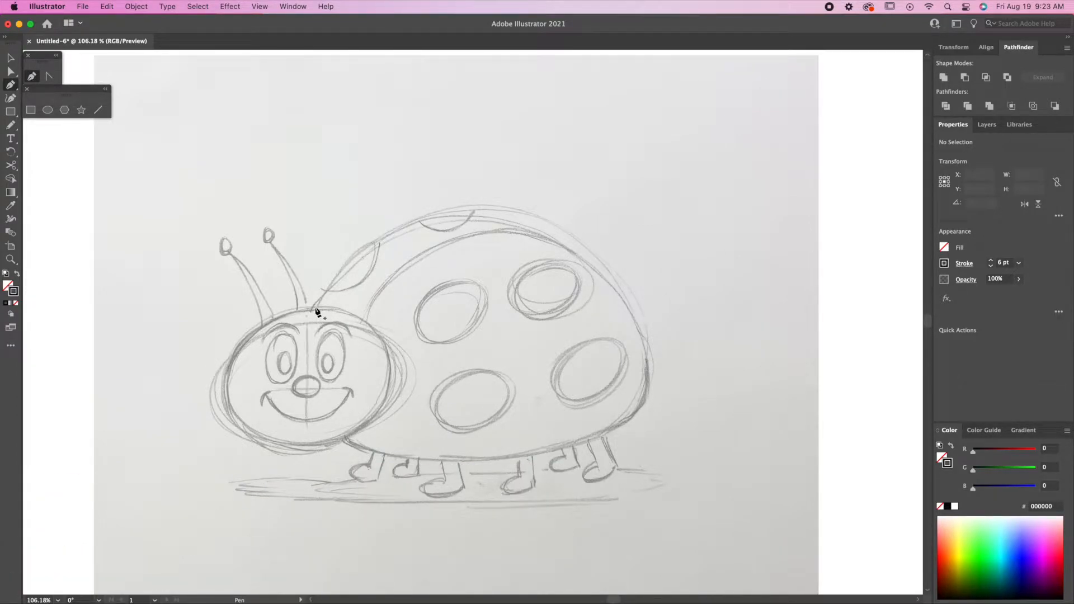
Trace the shell outline with the Pen tool, from the head around the back and underside.
drag(323, 298, 345, 250)
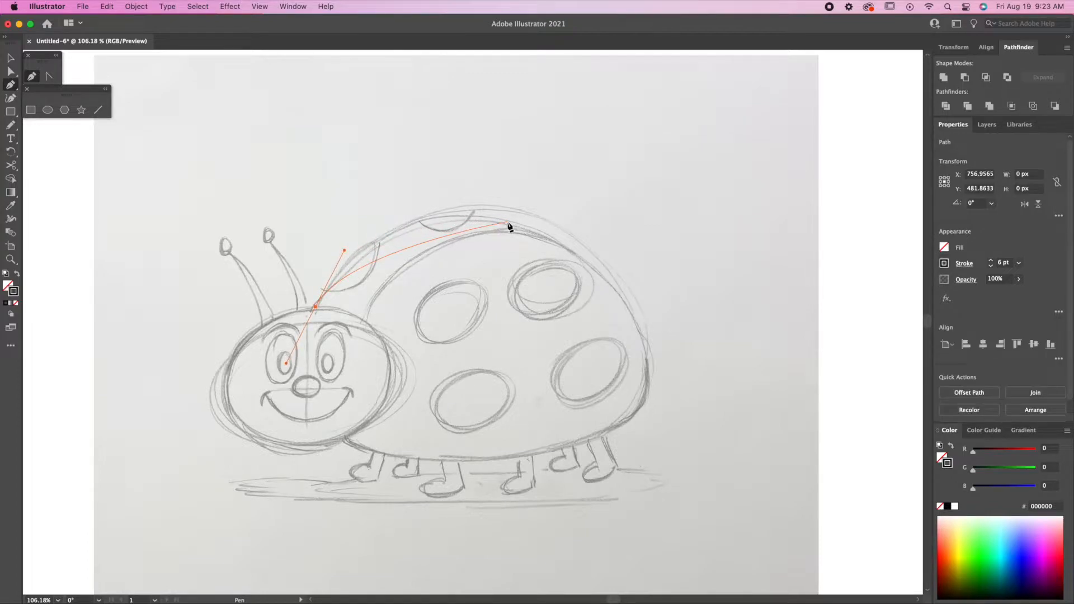
drag(512, 219, 612, 235)
drag(646, 344, 657, 376)
drag(627, 422, 595, 438)
drag(457, 460, 394, 460)
drag(340, 435, 324, 422)
click(11, 60)
Draw an oval over the sketched head and resize it to fit.
click(48, 110)
drag(223, 322, 384, 448)
click(11, 59)
drag(305, 321, 306, 311)
drag(385, 379, 391, 377)
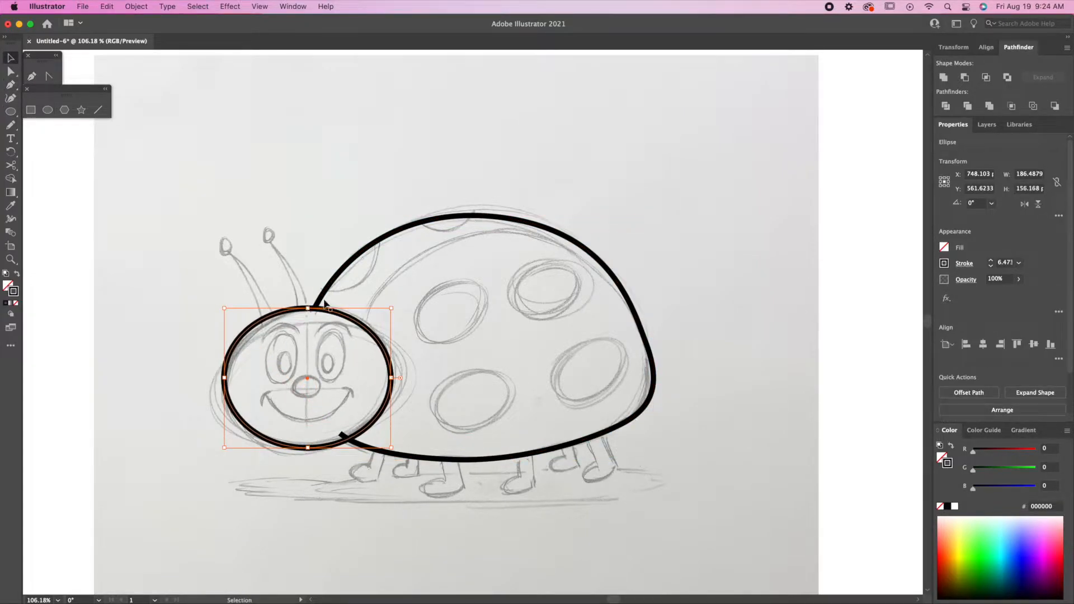
Adjust the shell outline's anchors to meet the head edge and reshape the rear curve.
click(11, 72)
click(315, 307)
drag(315, 308, 314, 312)
drag(511, 218, 505, 218)
click(645, 342)
click(625, 423)
drag(655, 408, 656, 398)
click(10, 58)
click(416, 193)
click(345, 272)
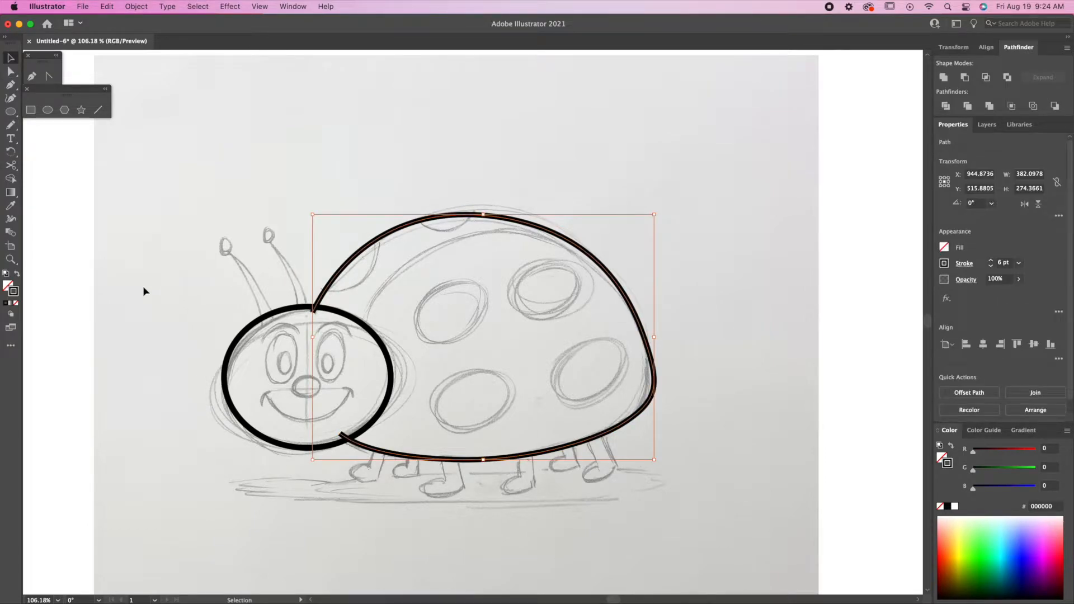
click(13, 223)
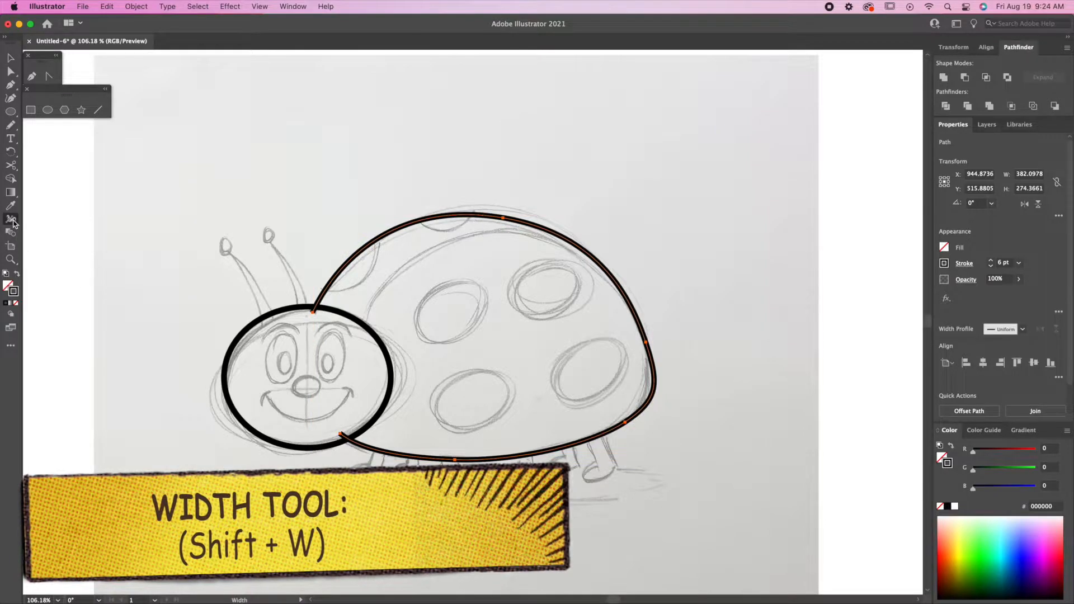
Add width points at the shell's top, its lower end, and the head's top to taper the strokes.
mouse_move(326, 299)
mouse_down()
mouse_move(401, 300)
mouse_move(323, 281)
mouse_up()
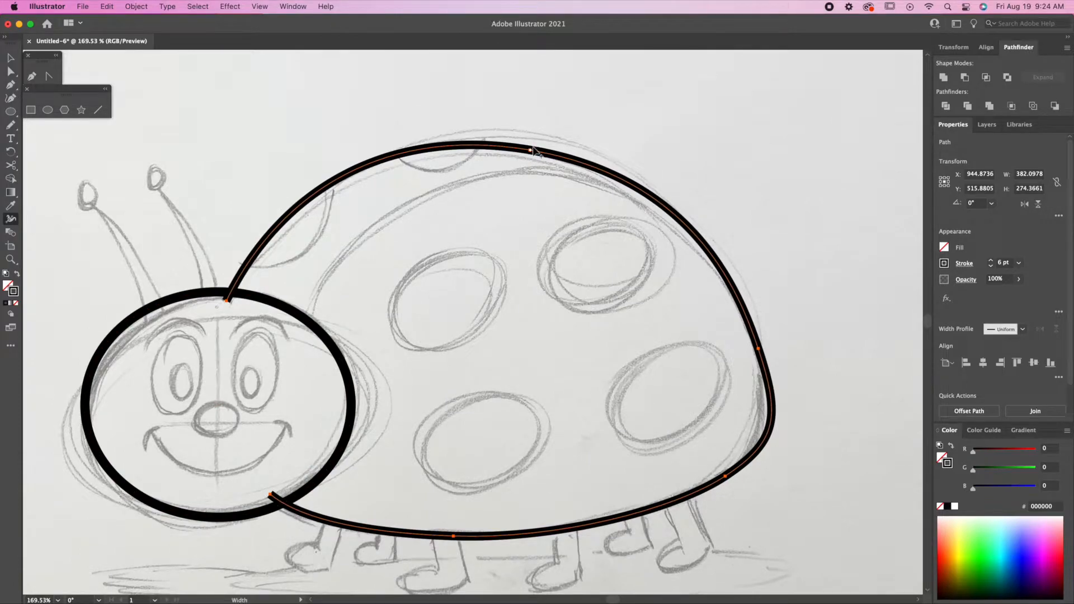
drag(533, 150, 534, 151)
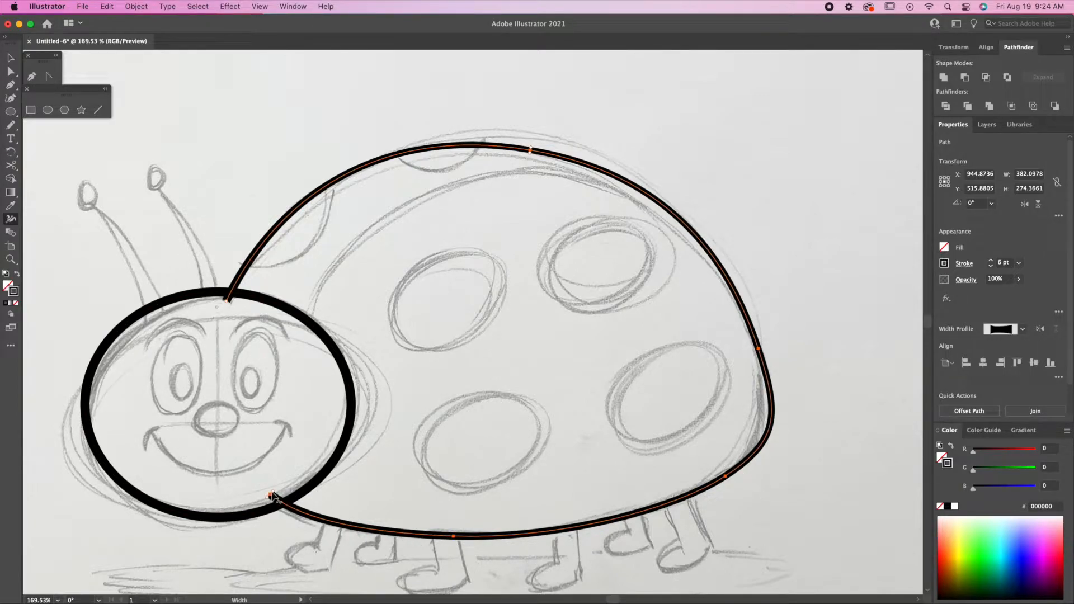
drag(272, 496, 270, 497)
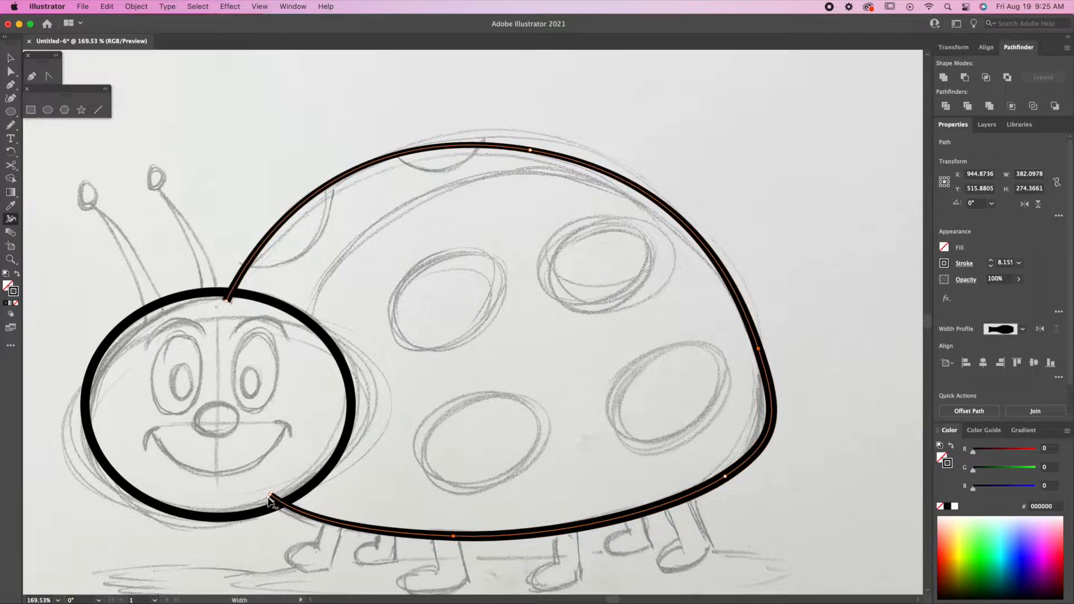
drag(222, 293, 223, 294)
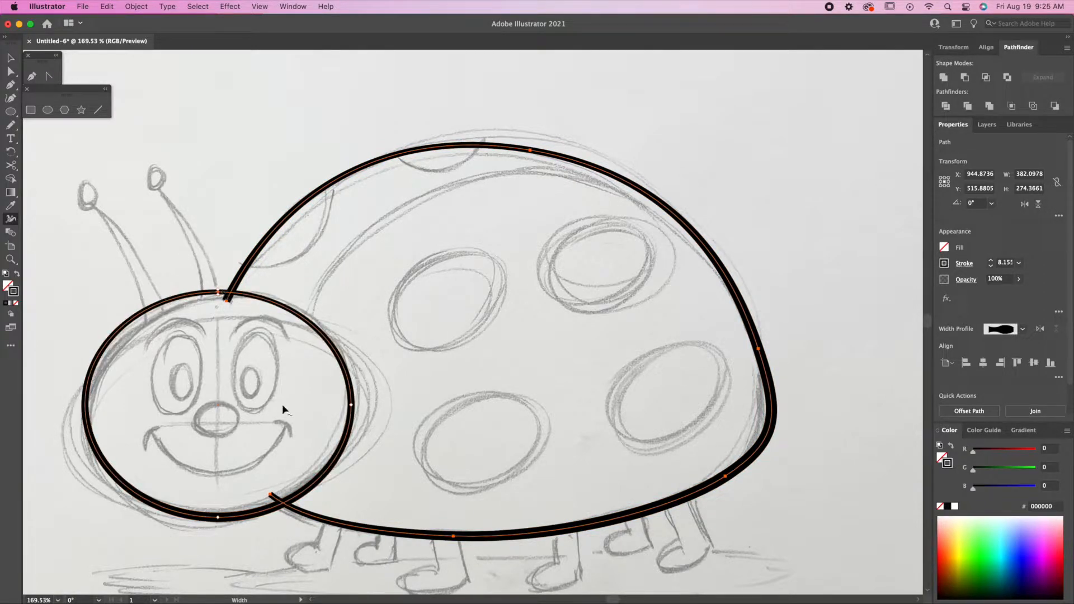
key(v)
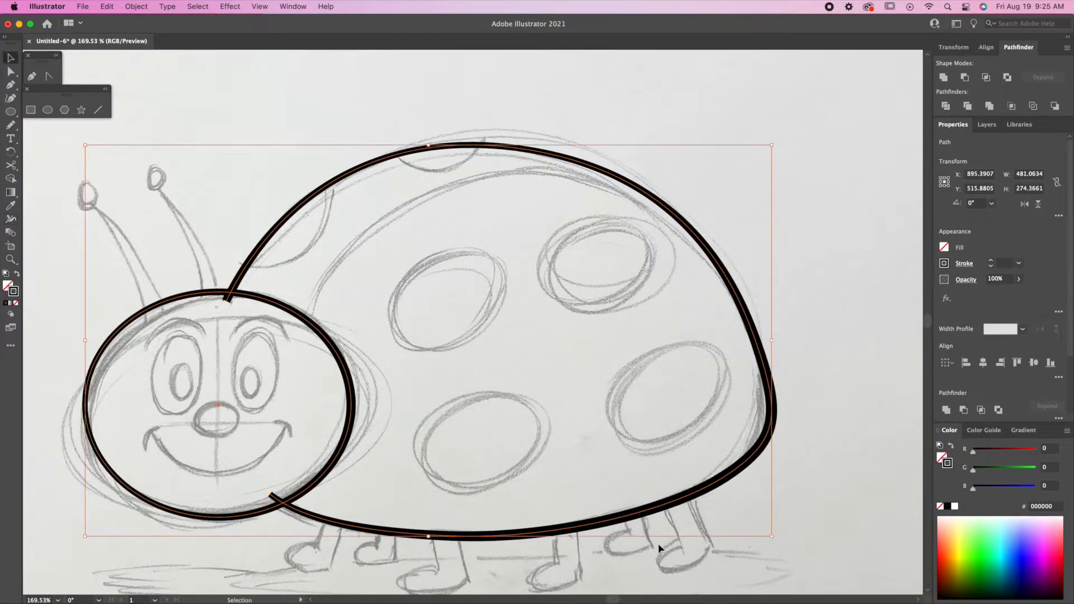
Delete the two shell stroke stubs inside the head with Shape Builder, then deselect.
click(13, 180)
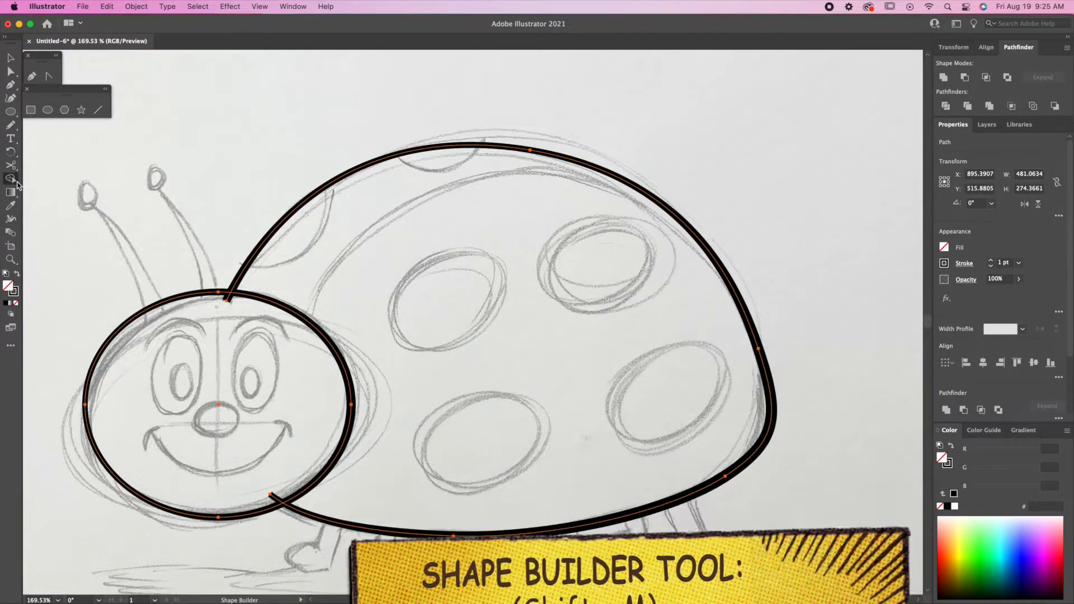
alt+click(227, 300)
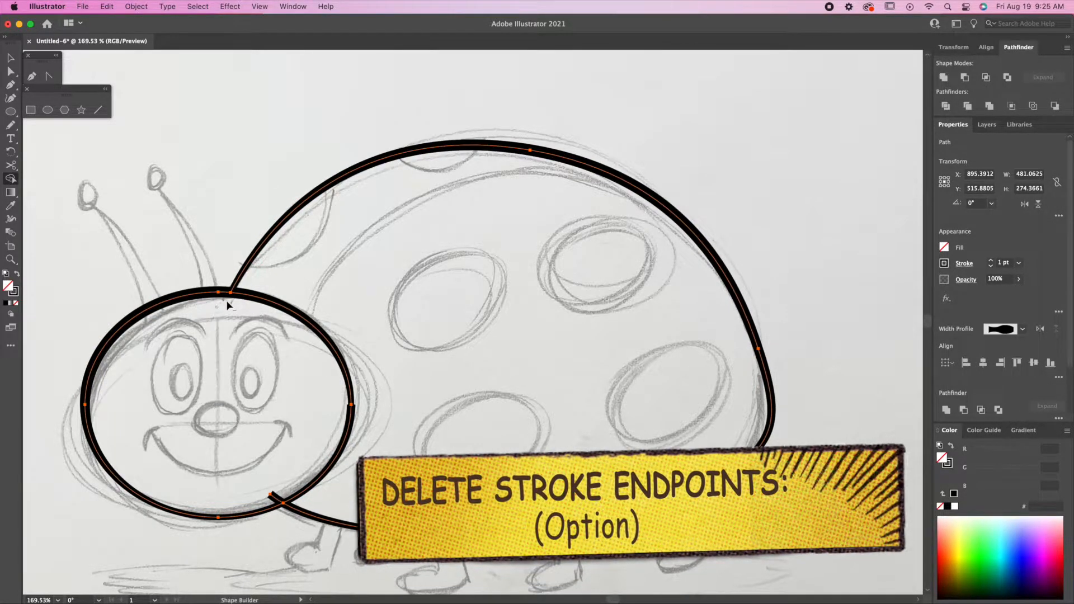
alt+click(272, 495)
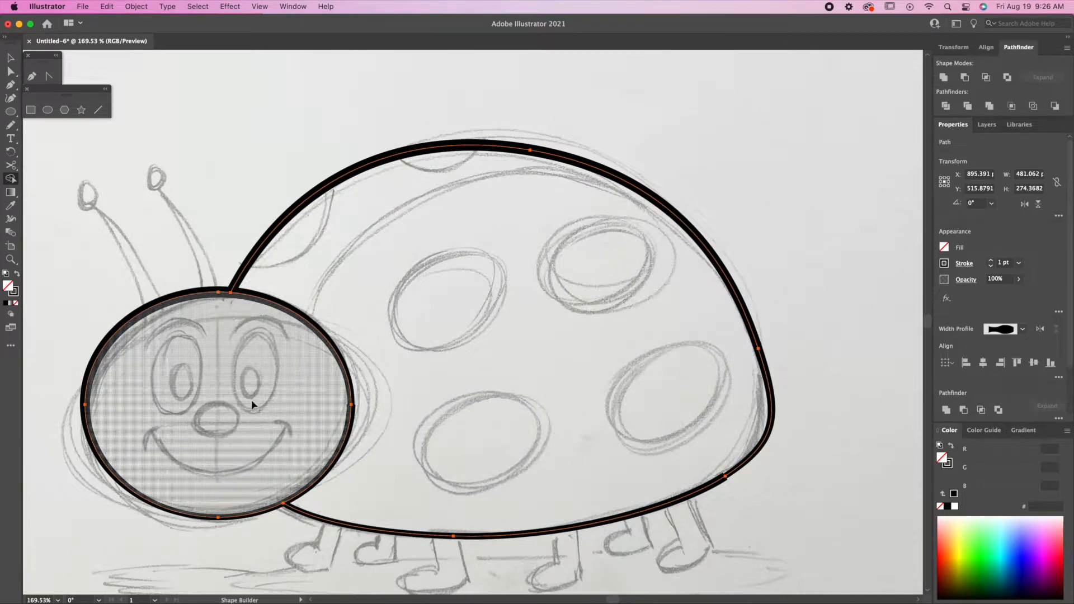
key(v)
click(657, 146)
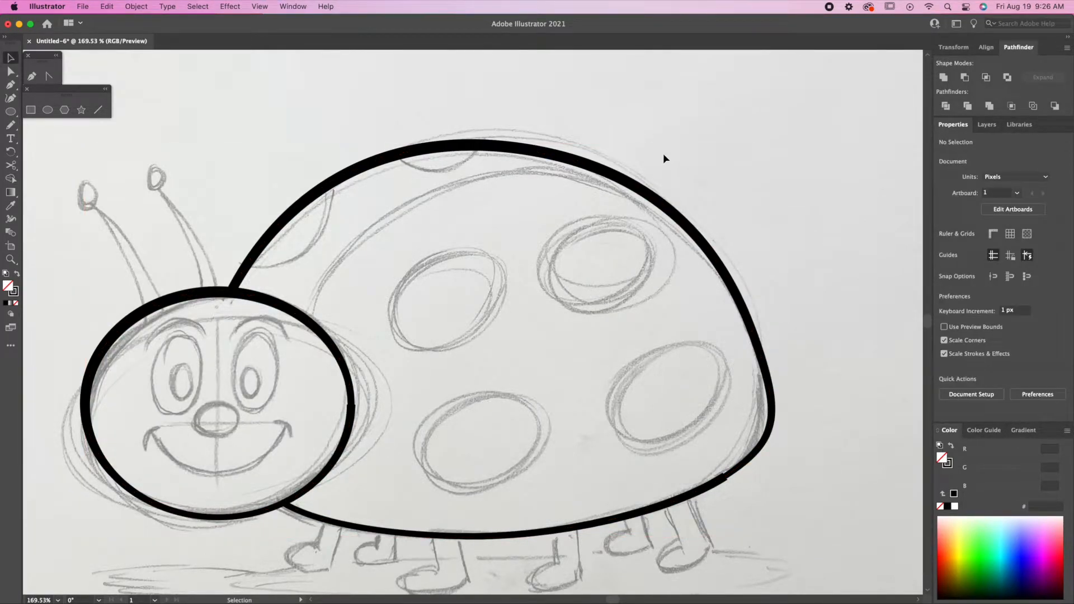
Create a layer named COLORS and drag it below ARTWORK.
click(988, 125)
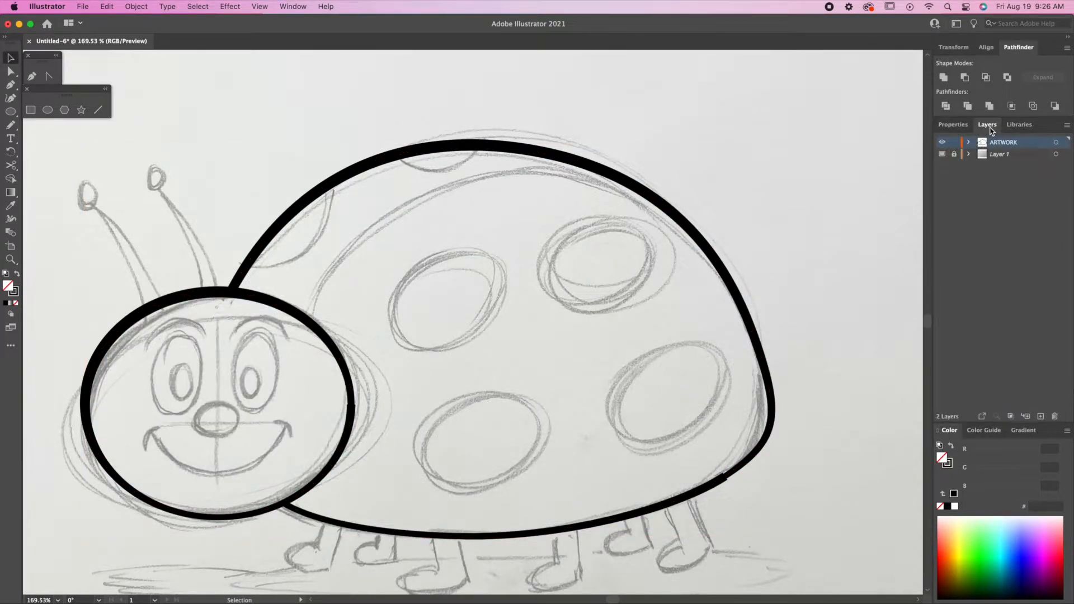
click(1041, 416)
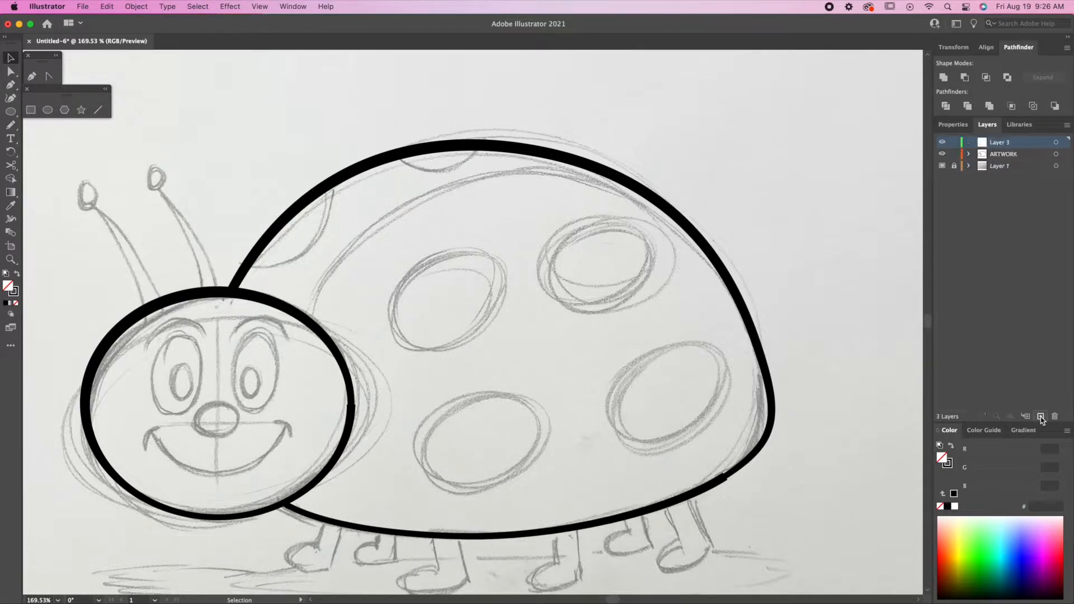
double_click(1016, 144)
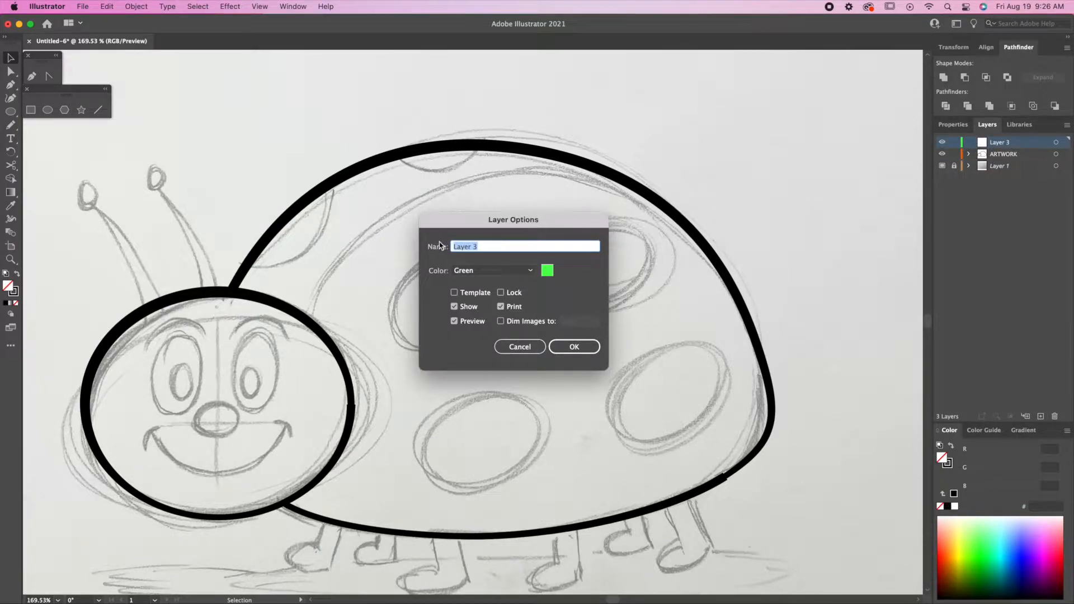
text(COLORS)
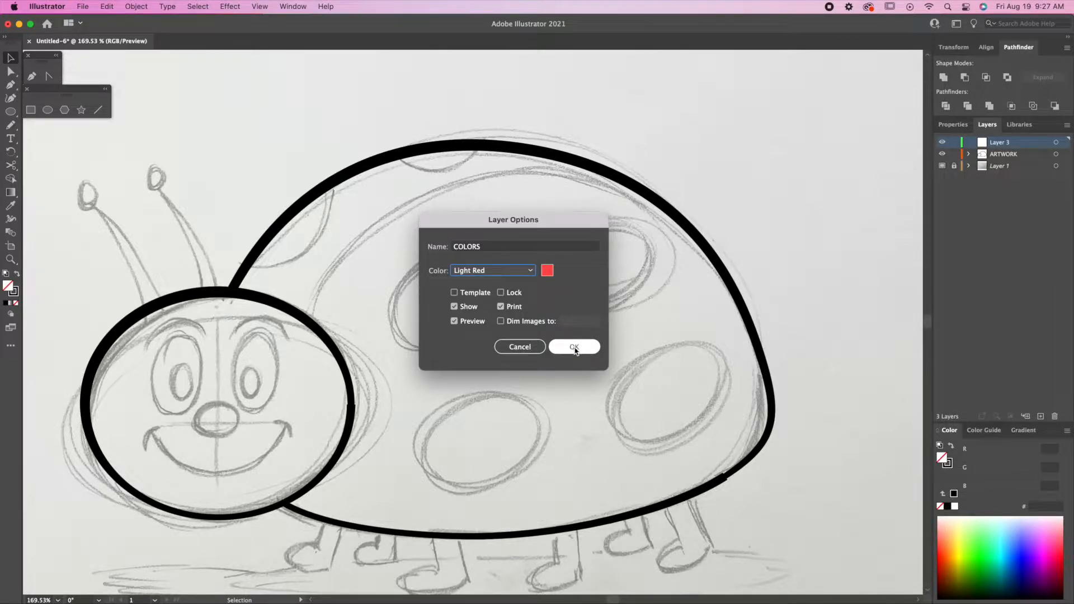
click(575, 348)
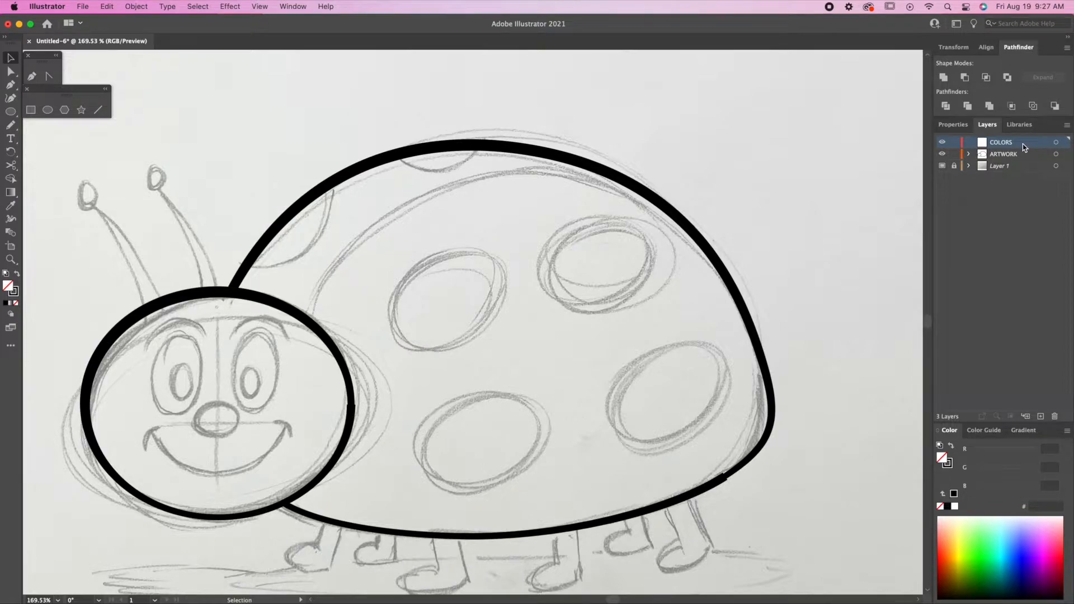
drag(1027, 146, 1033, 160)
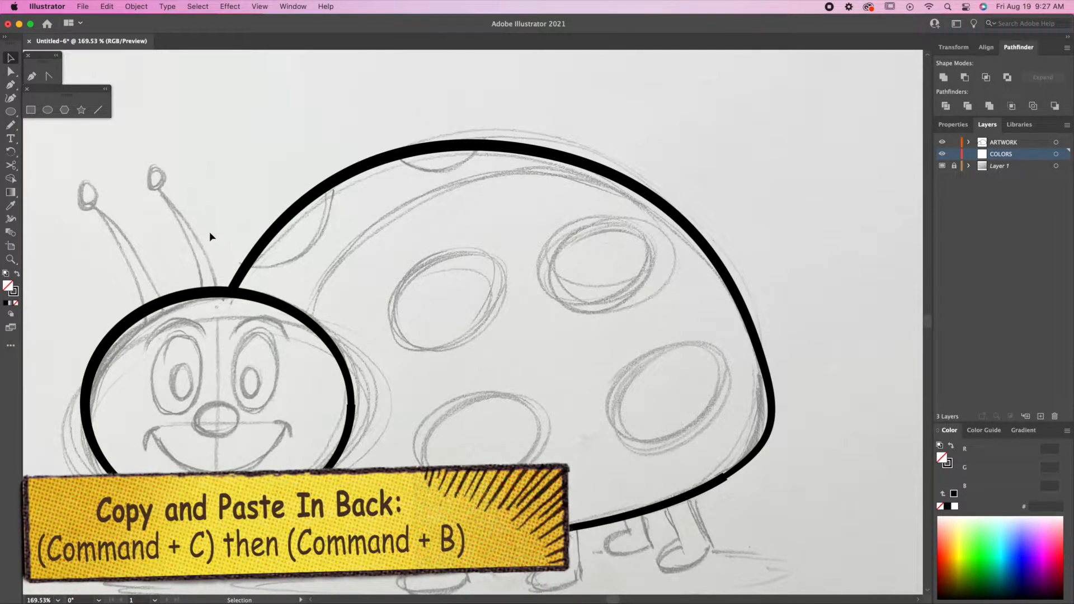
Move the head and shell outlines onto the COLORS layer and lock ARTWORK.
click(340, 363)
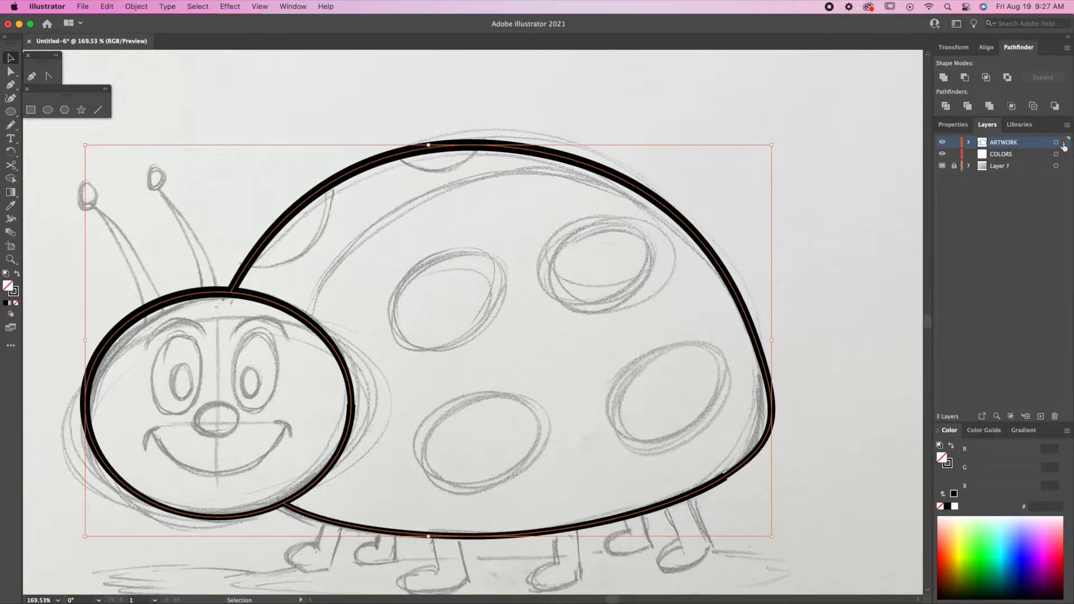
drag(1065, 158, 1065, 160)
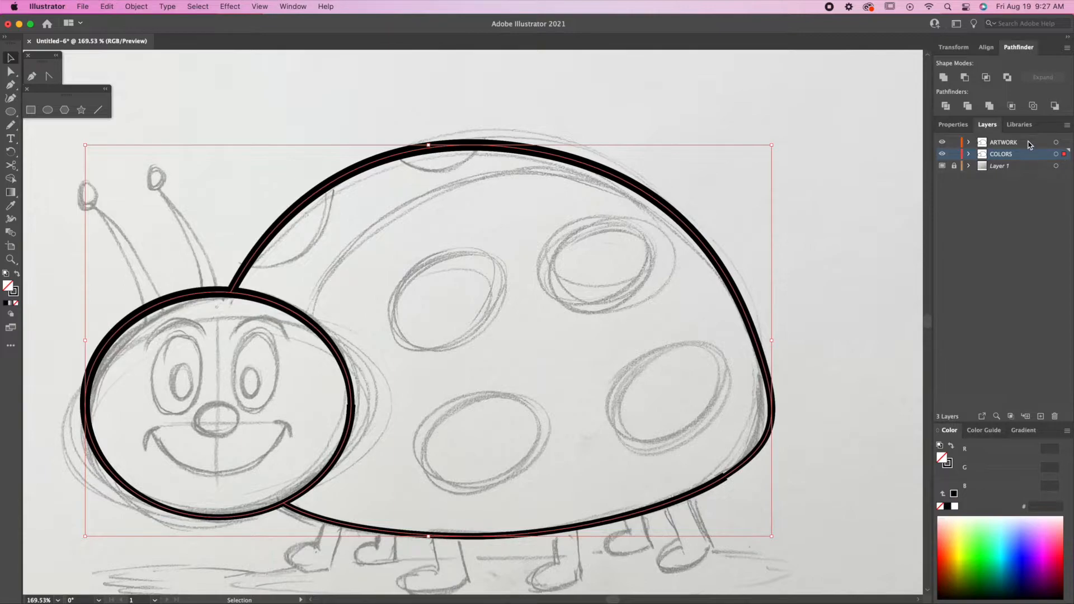
click(1007, 168)
Rename the sketch layer TEMPLATE and hide it, show ARTWORK, then select the body on COLORS.
double_click(1014, 168)
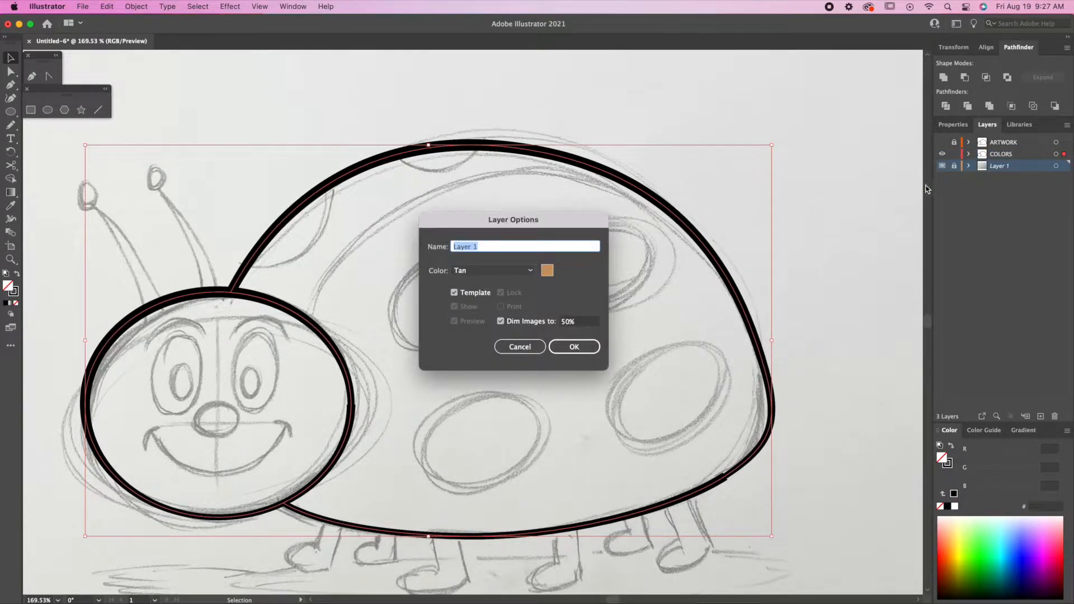
text(TEMPLATE)
click(574, 348)
click(942, 165)
click(943, 142)
click(992, 156)
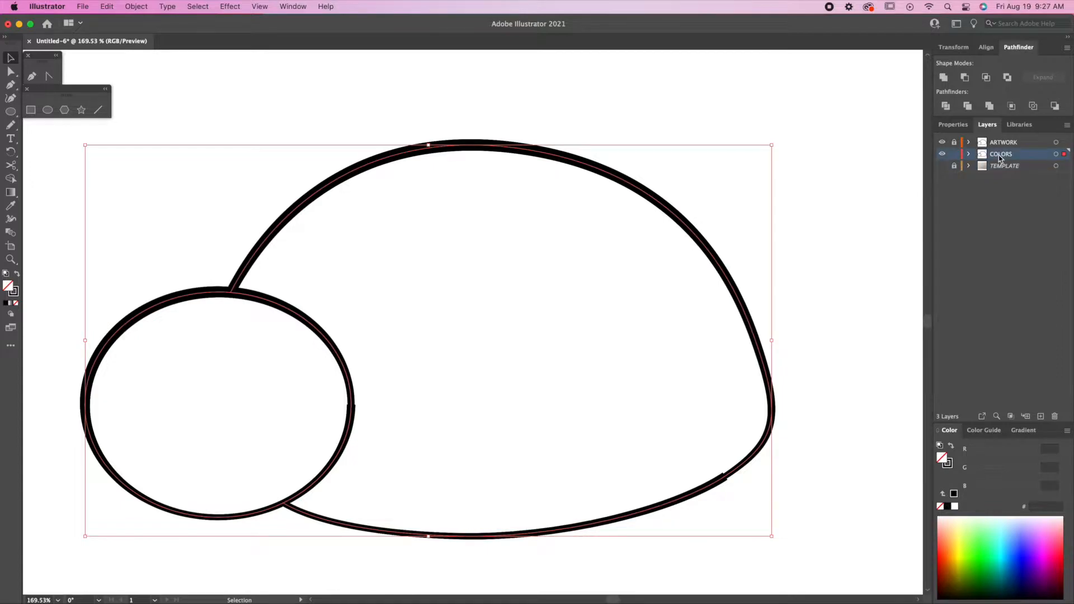
click(648, 191)
click(651, 197)
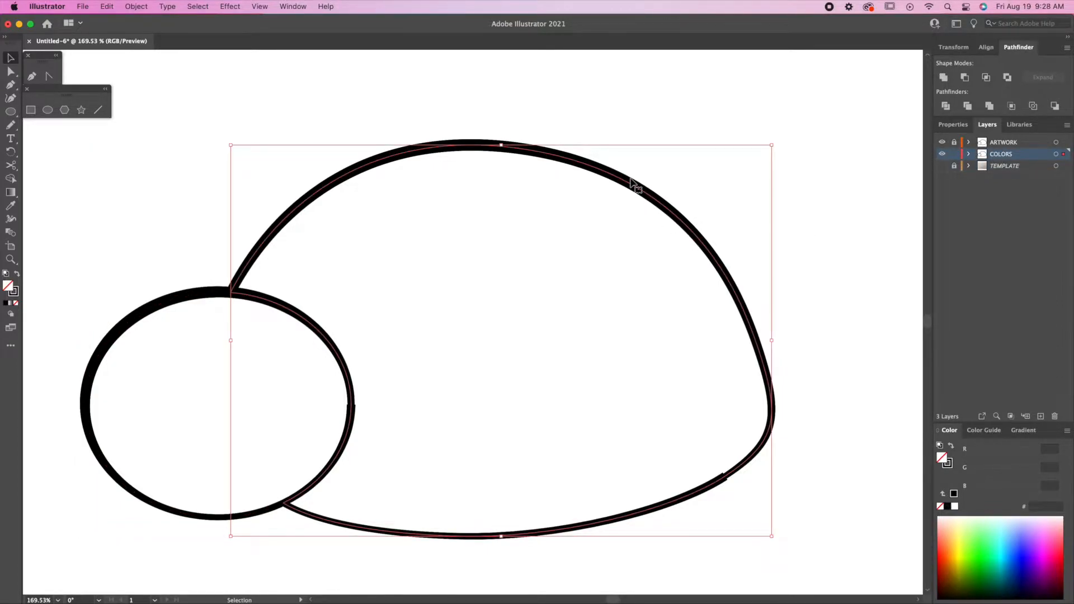
Remove the body's stroke and fill it with red FF0000.
click(947, 462)
click(941, 506)
double_click(946, 461)
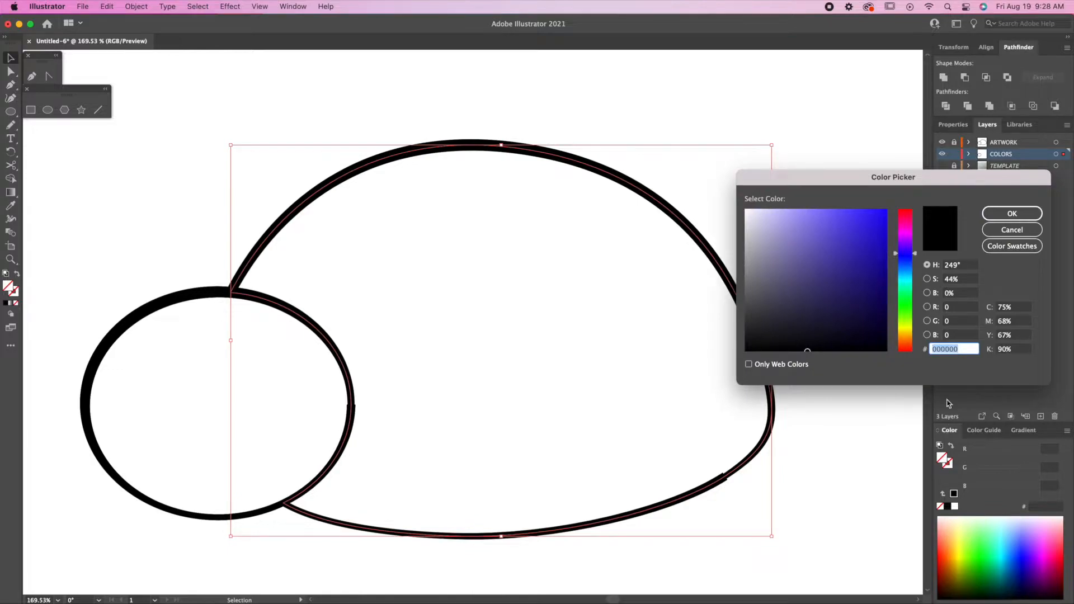
click(906, 221)
mouse_move(907, 220)
mouse_down()
mouse_move(908, 208)
mouse_move(889, 208)
mouse_up()
click(887, 210)
click(1015, 215)
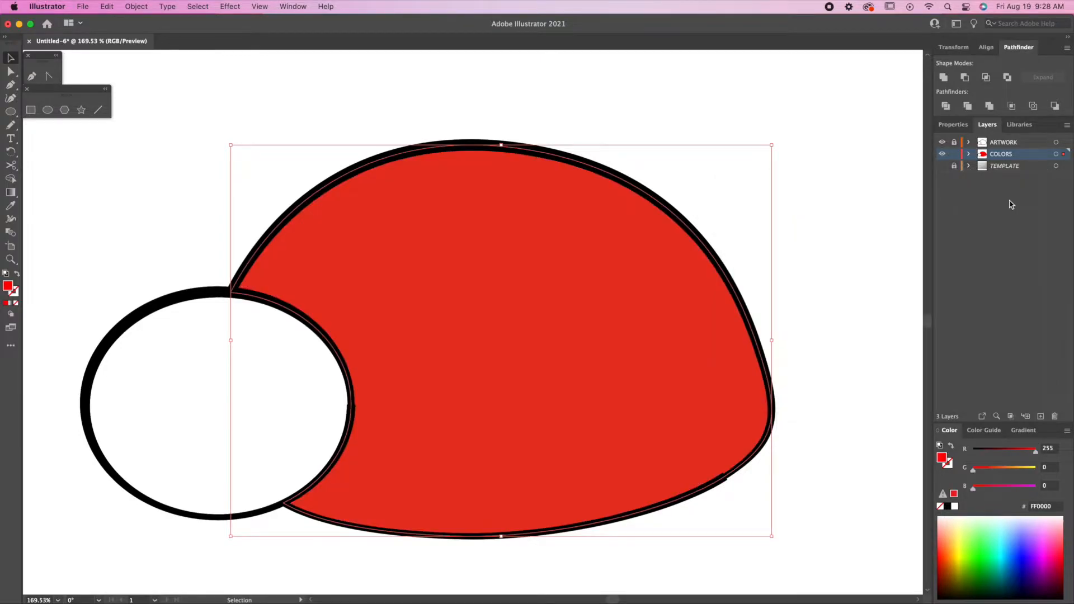
click(171, 333)
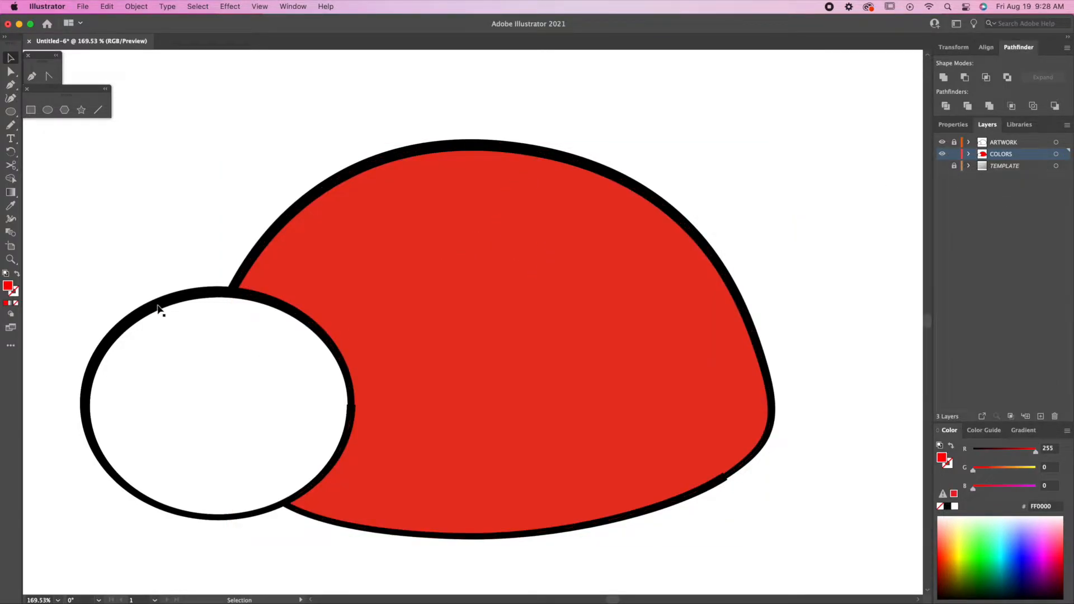
Fill the head circle with dark grey 535354.
click(158, 305)
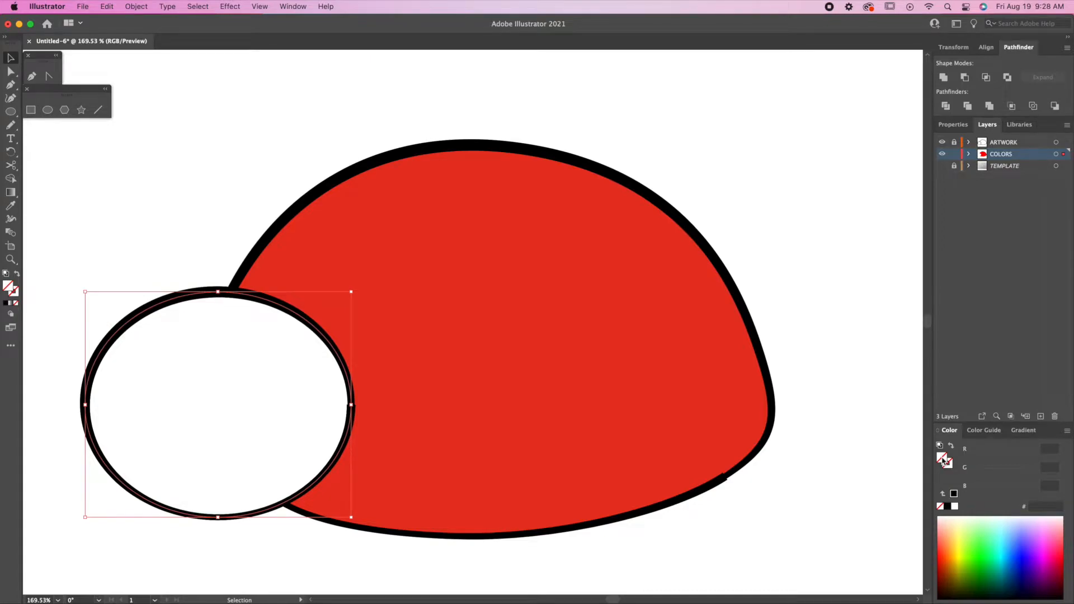
double_click(946, 462)
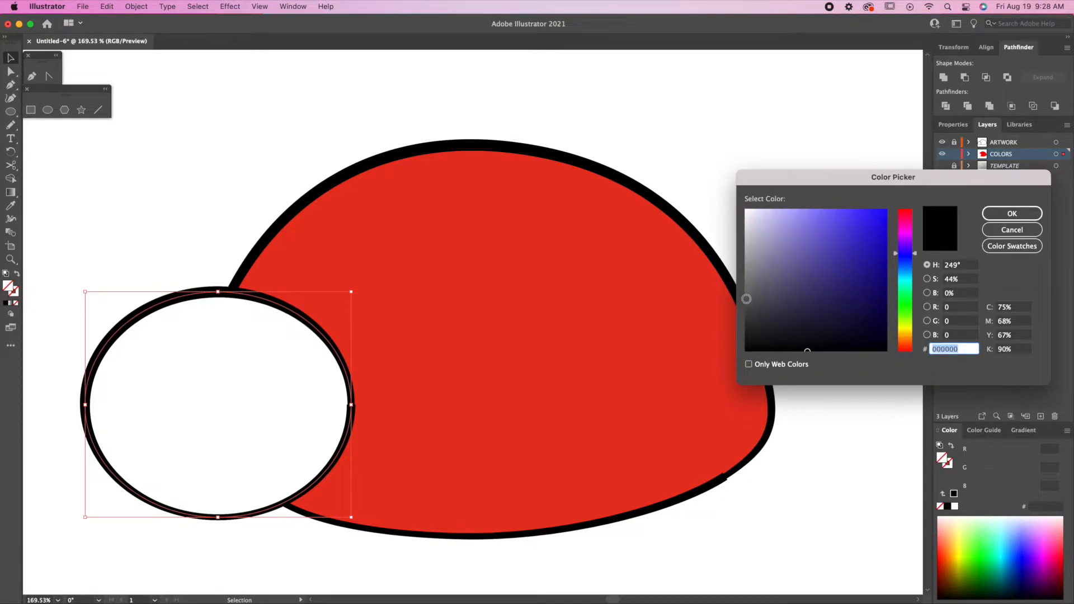
click(749, 298)
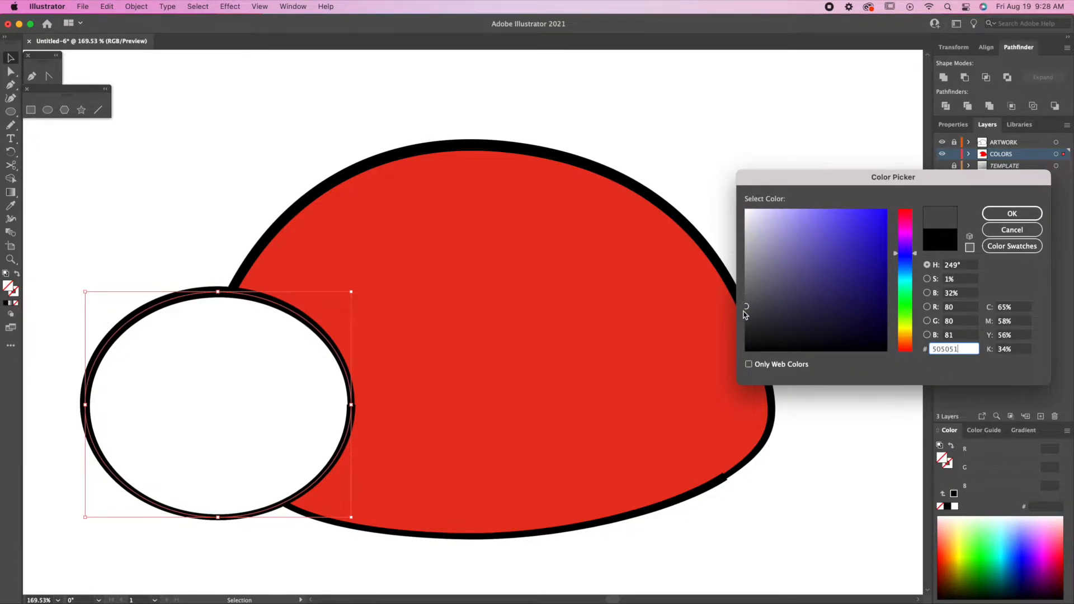
click(747, 297)
click(1012, 214)
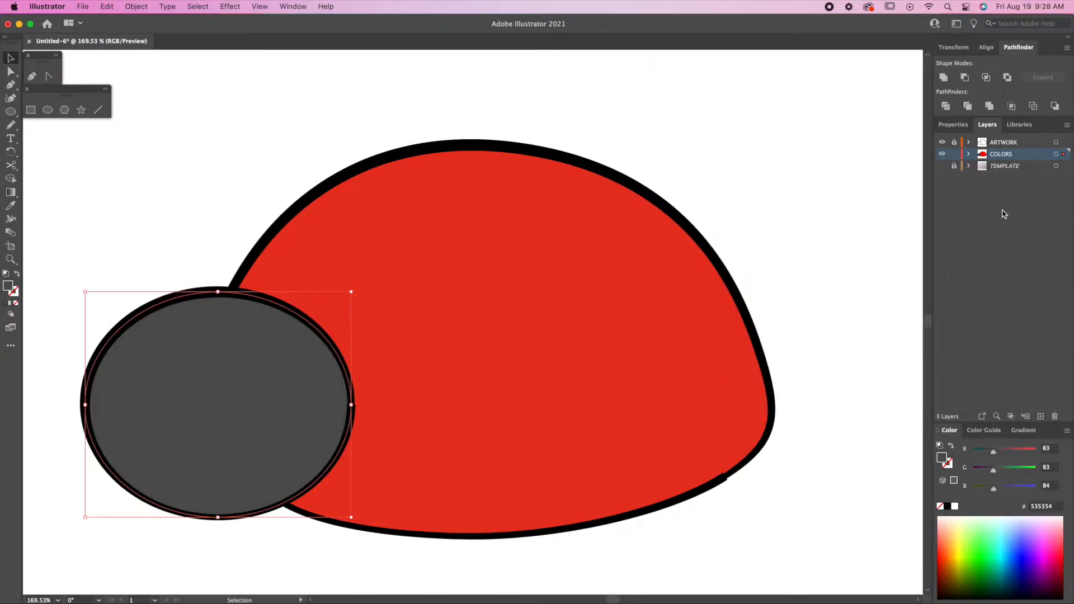
click(213, 220)
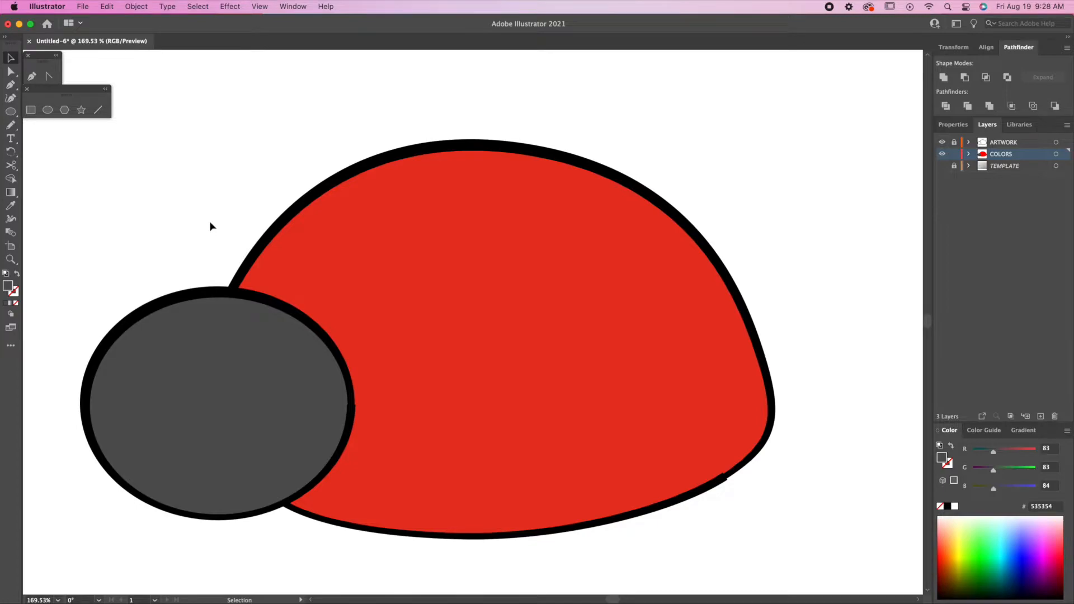
Create a layer named PARTS at the top of the stack and make TEMPLATE visible again.
click(1041, 416)
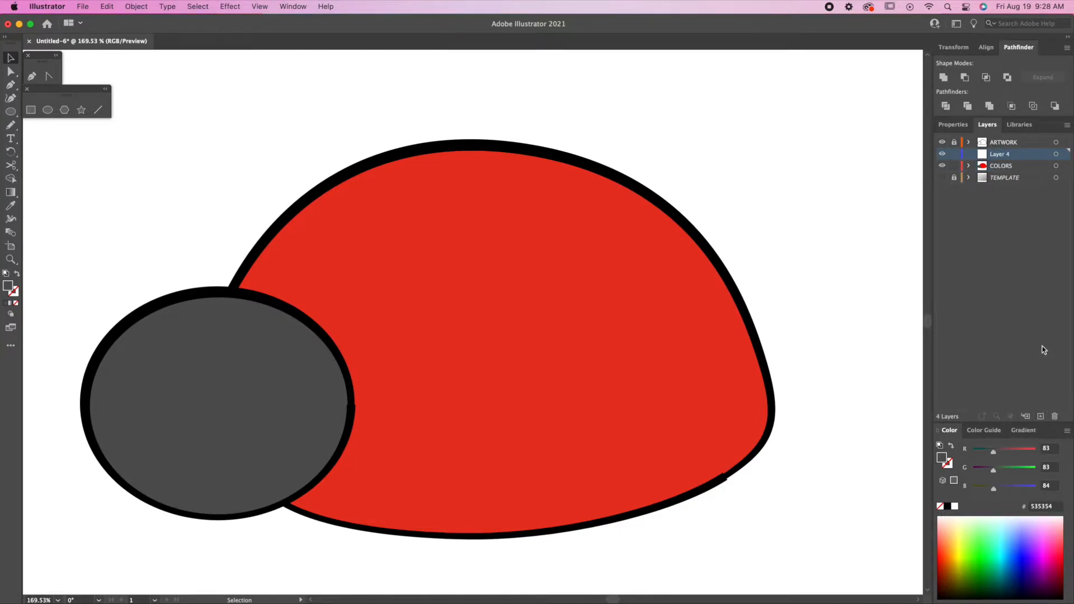
double_click(1002, 154)
text(PARTS)
click(1042, 158)
drag(1032, 156, 1034, 141)
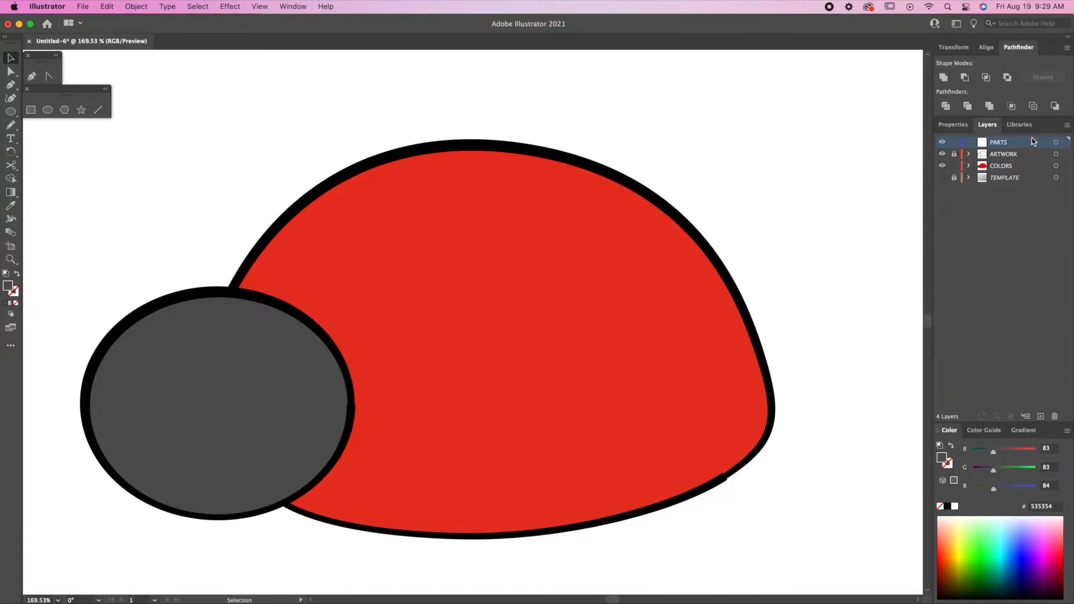
click(942, 178)
Hide COLORS, draw an oval over a sketched spot, and give it the head's black outline.
click(942, 167)
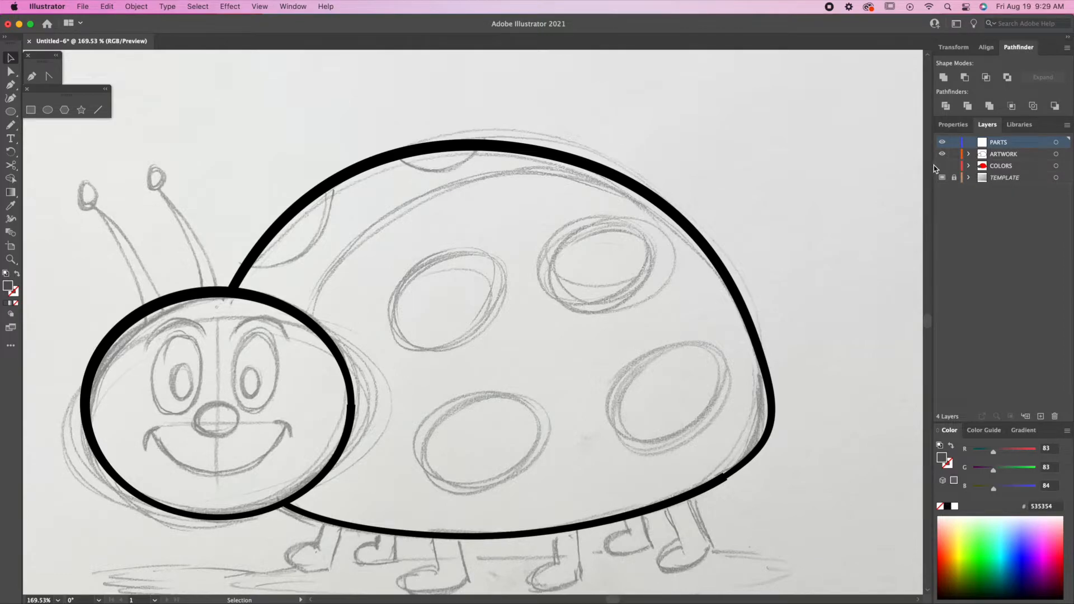
click(47, 112)
mouse_move(396, 261)
mouse_down()
mouse_move(428, 301)
mouse_move(515, 354)
mouse_move(533, 297)
mouse_up()
key(i)
click(349, 377)
key(r)
key(v)
drag(501, 337, 489, 333)
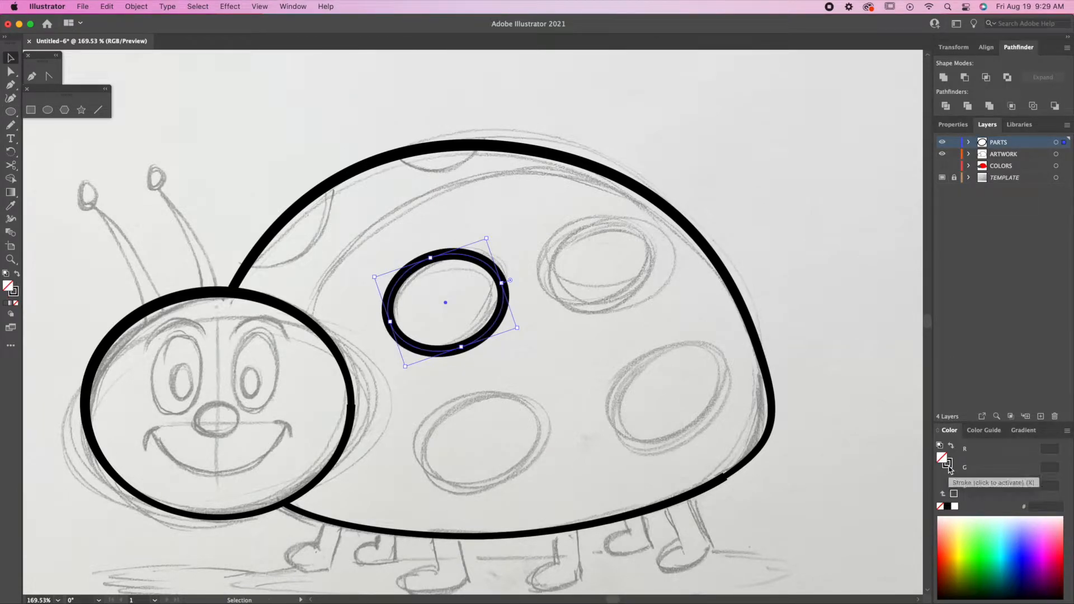
Thin the oval's outline to about 7 pt, then shrink and tilt it onto the spot.
click(957, 126)
click(992, 266)
click(993, 265)
click(992, 266)
click(993, 266)
drag(499, 279, 497, 277)
drag(426, 256, 429, 263)
key(r)
drag(502, 306, 502, 298)
key(v)
Show COLORS again and move the oval onto the COLORS layer.
click(991, 126)
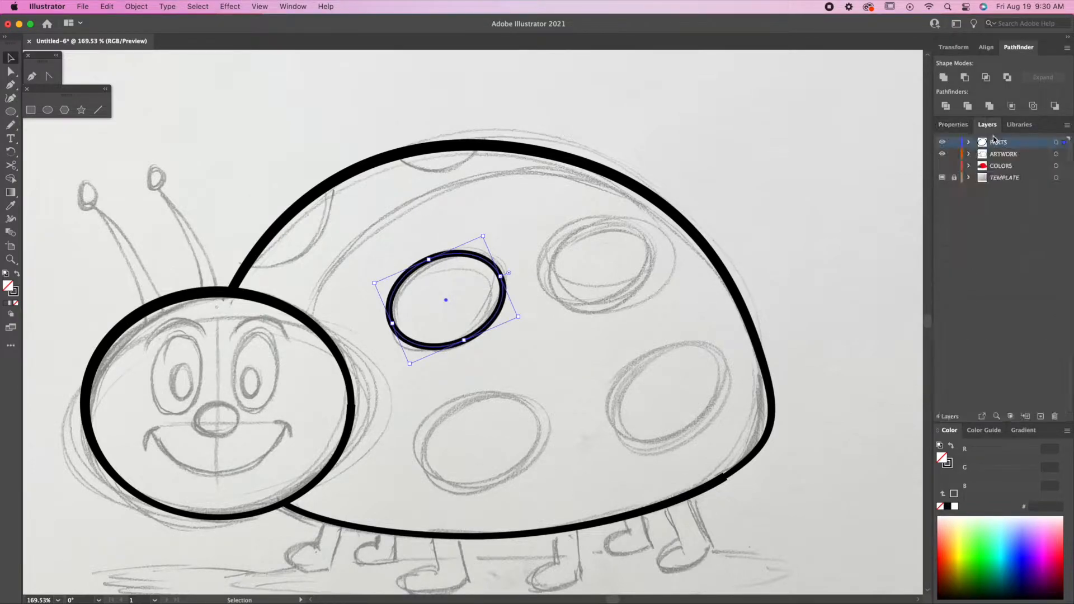
click(943, 166)
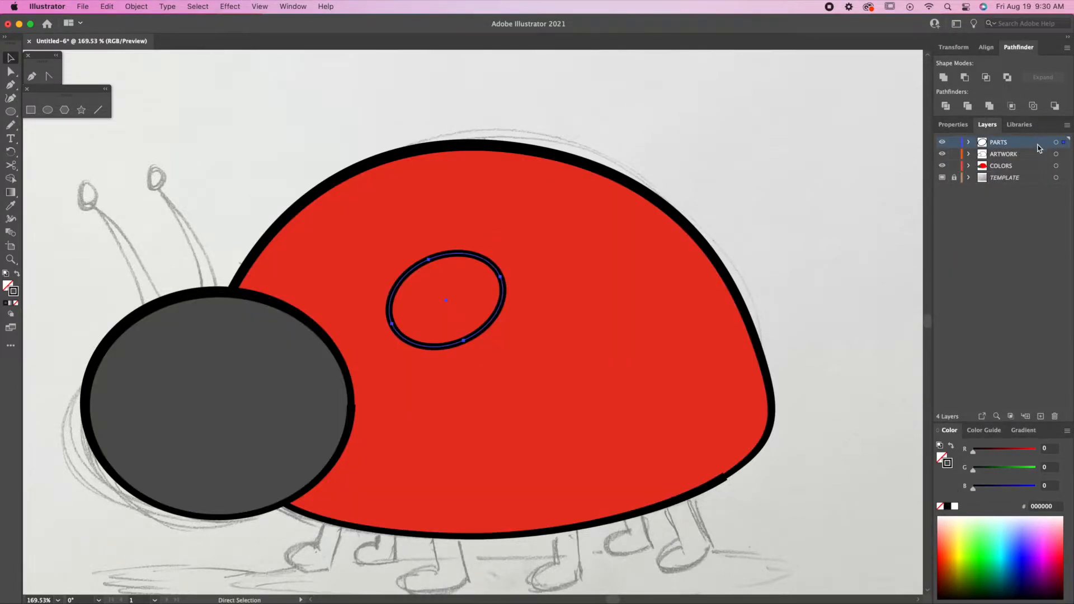
drag(1064, 144, 1064, 167)
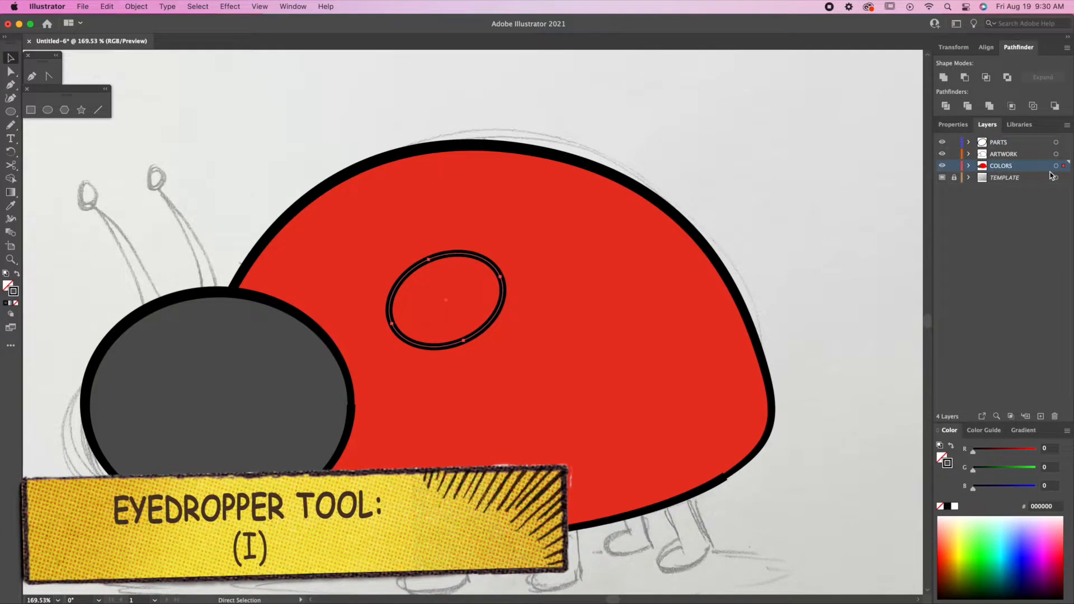
Sample the head's dark grey 535354 fill onto the oval spot with the Eyedropper.
key(i)
click(299, 410)
key(v)
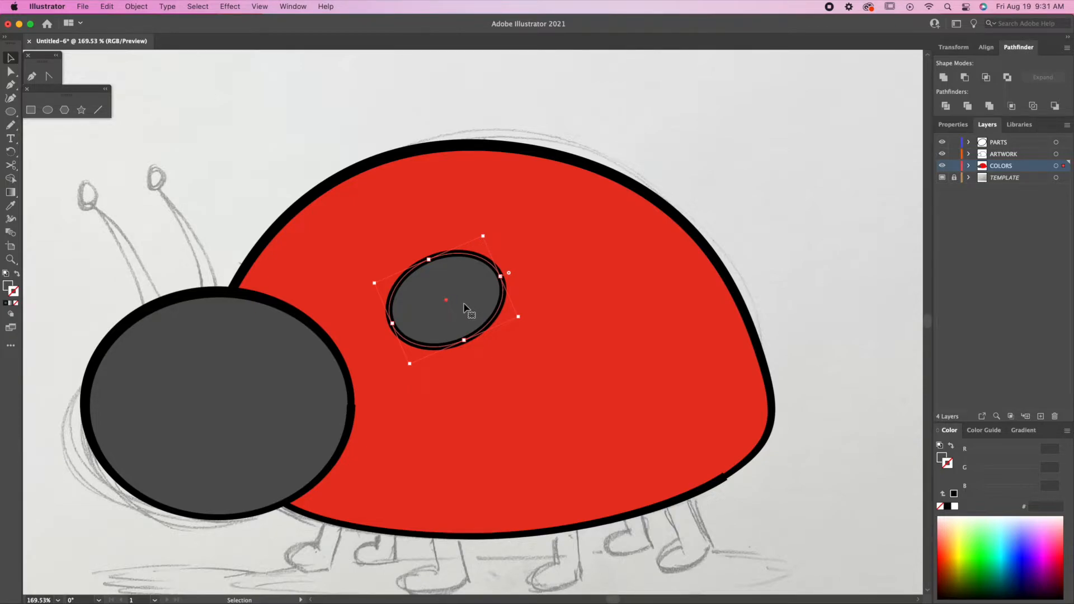
Split a shading crescent off the spot's lower-right edge using an offset copy and Shape Builder.
drag(480, 300, 478, 292)
click(487, 311)
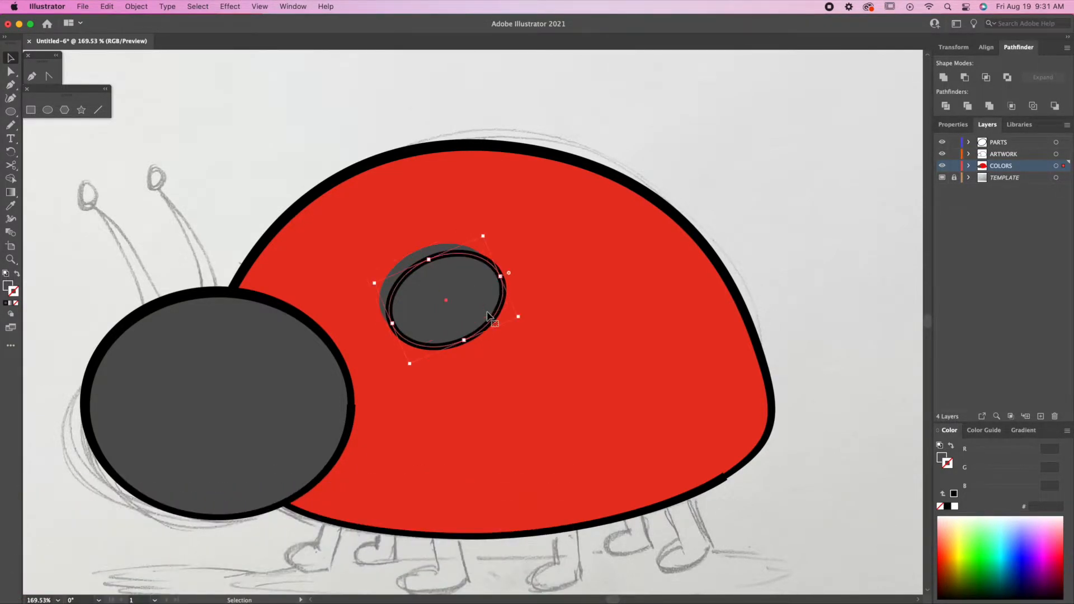
key(a)
key(super)
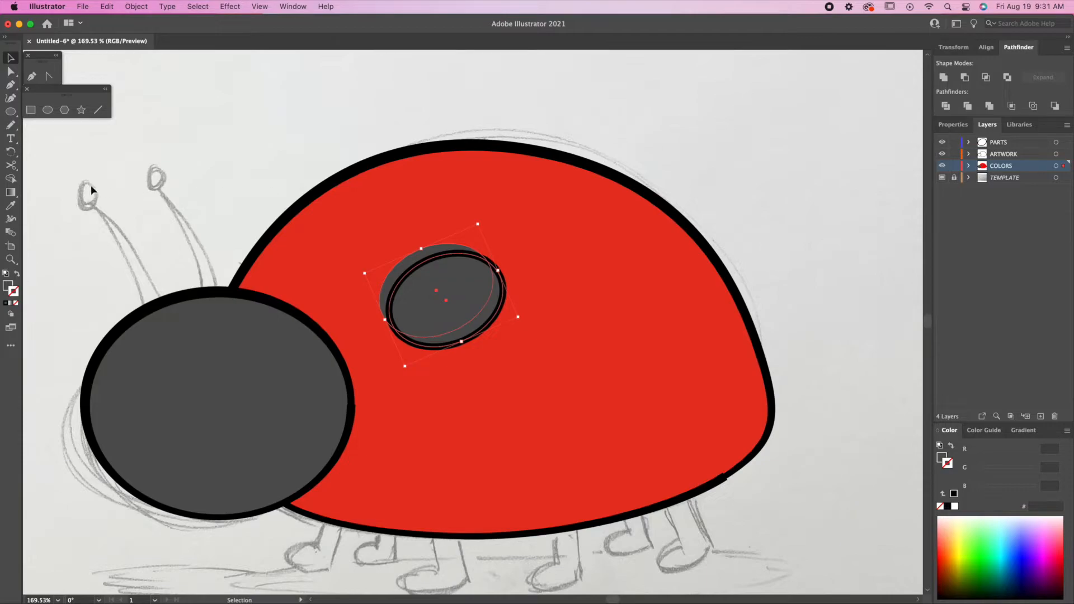
click(11, 180)
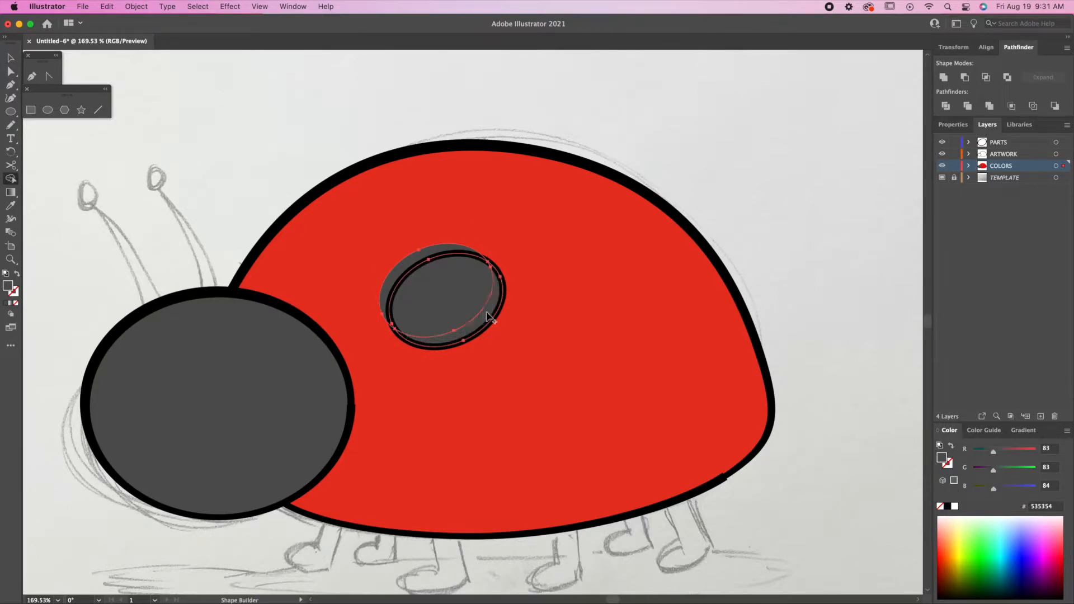
key(v)
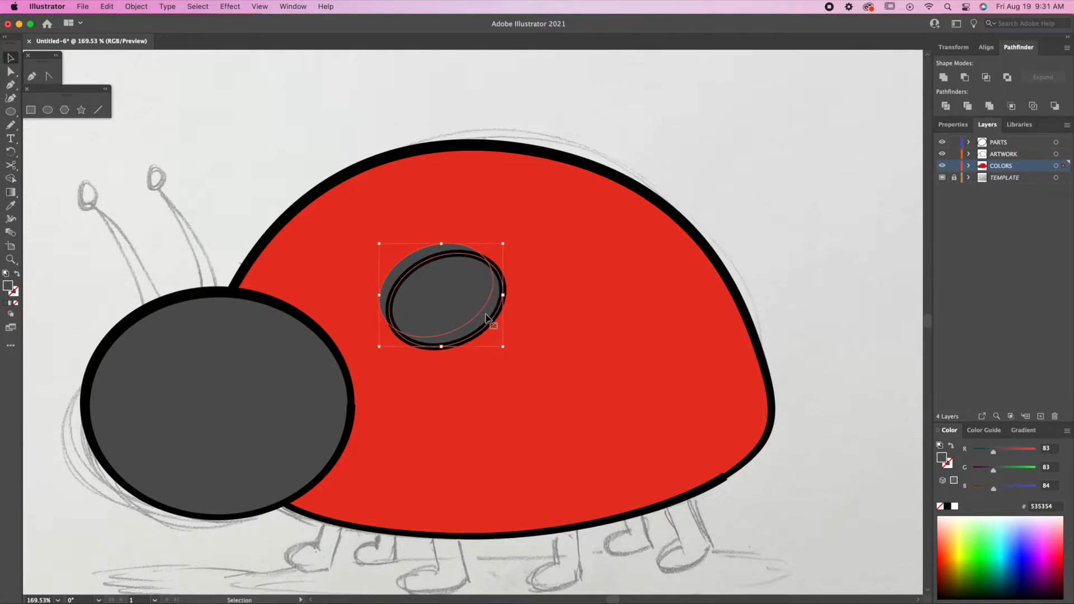
key(Delete)
click(485, 318)
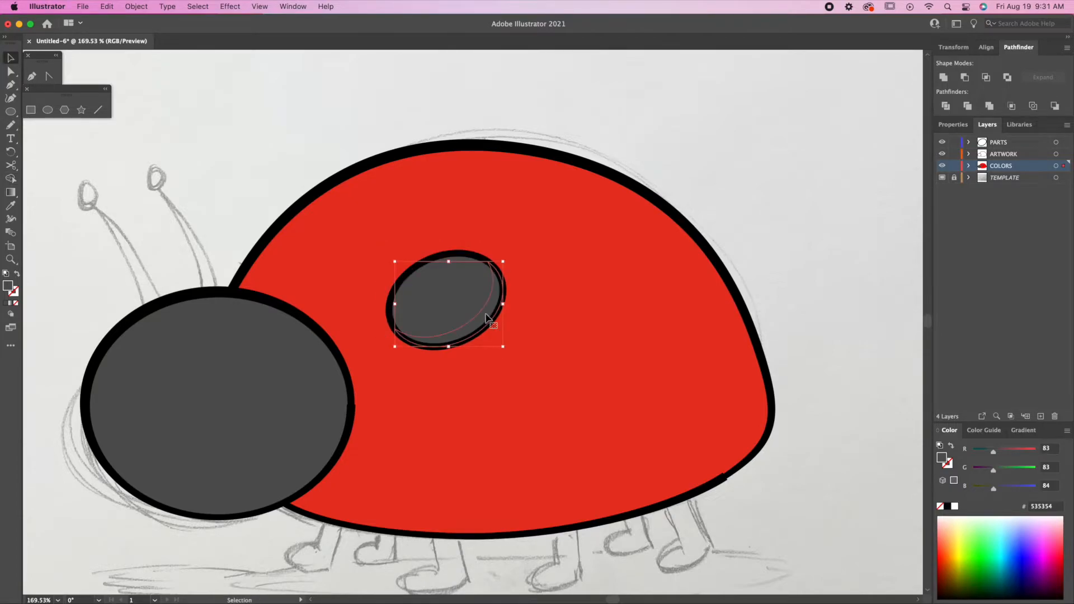
Fill the spot's crescent with a slightly darker grey based on 333333.
double_click(944, 459)
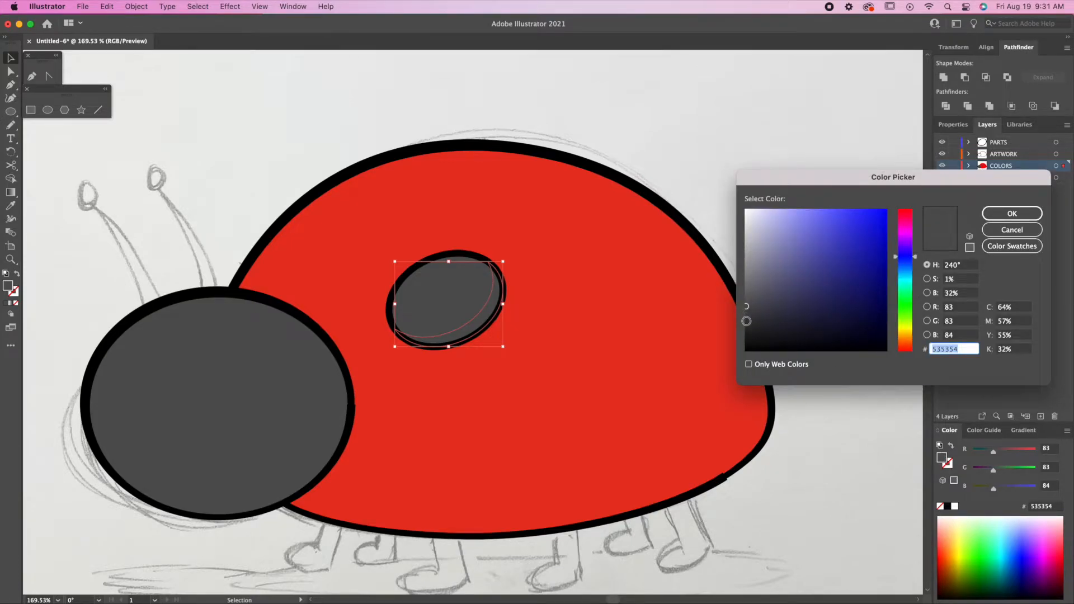
text(333333)
click(748, 331)
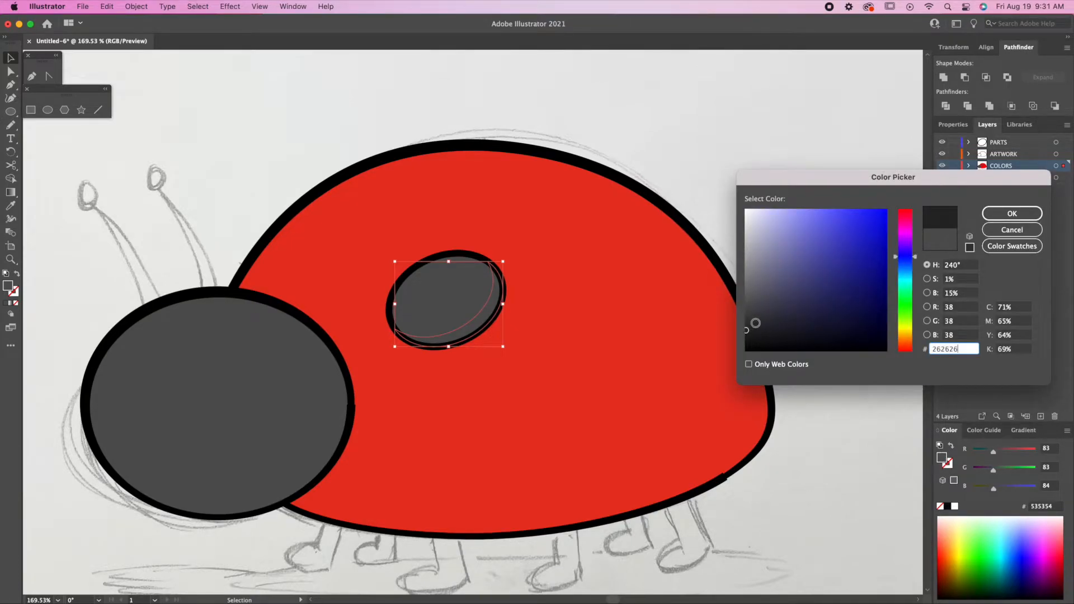
click(1011, 215)
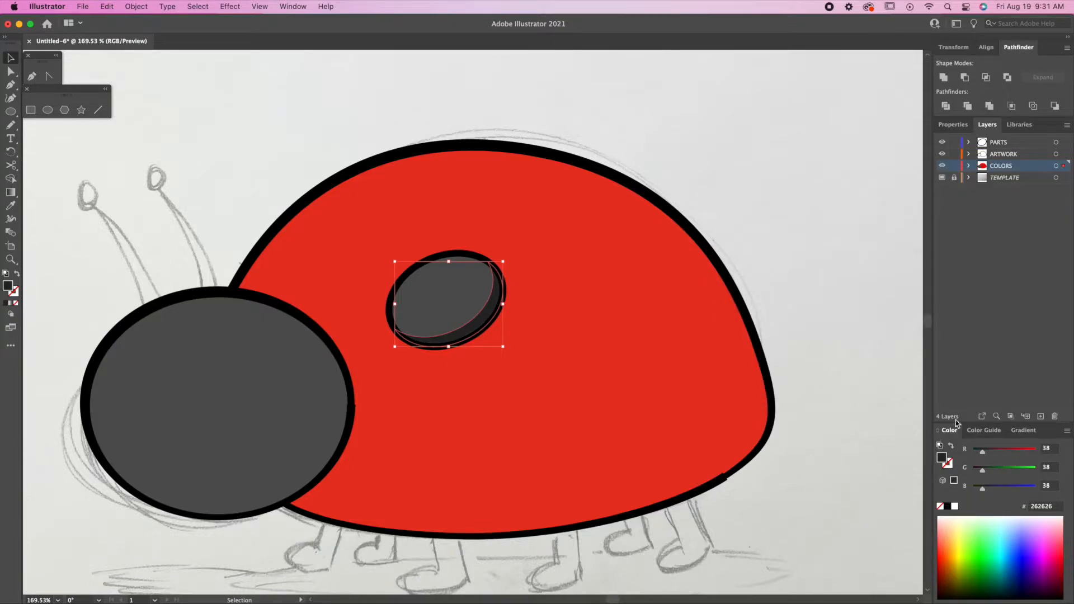
Set the crescent's transparency to Multiply with opacity lowered to about 26%.
click(961, 128)
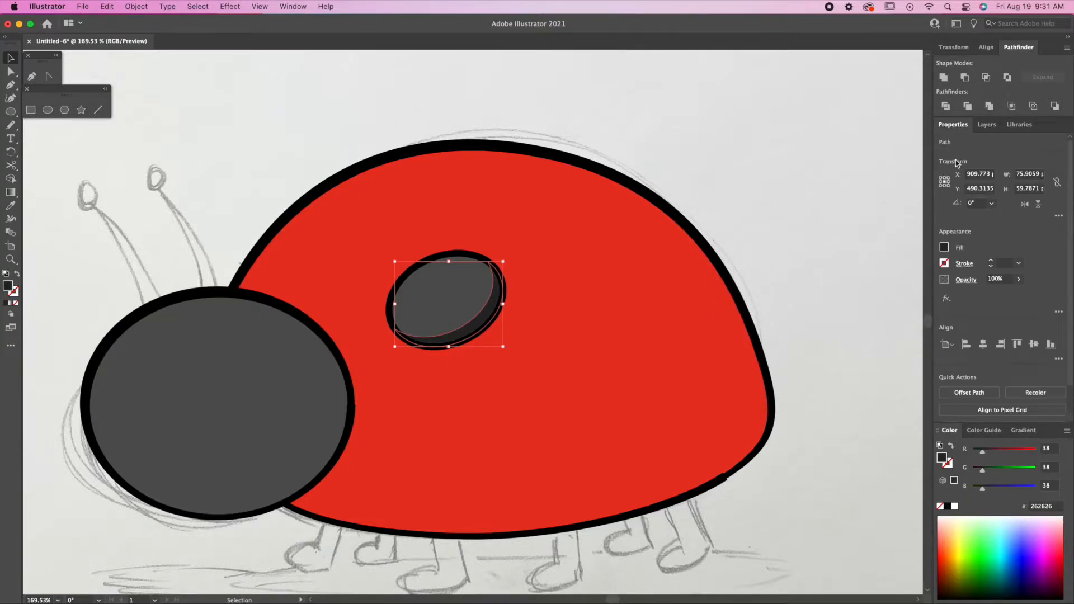
click(966, 280)
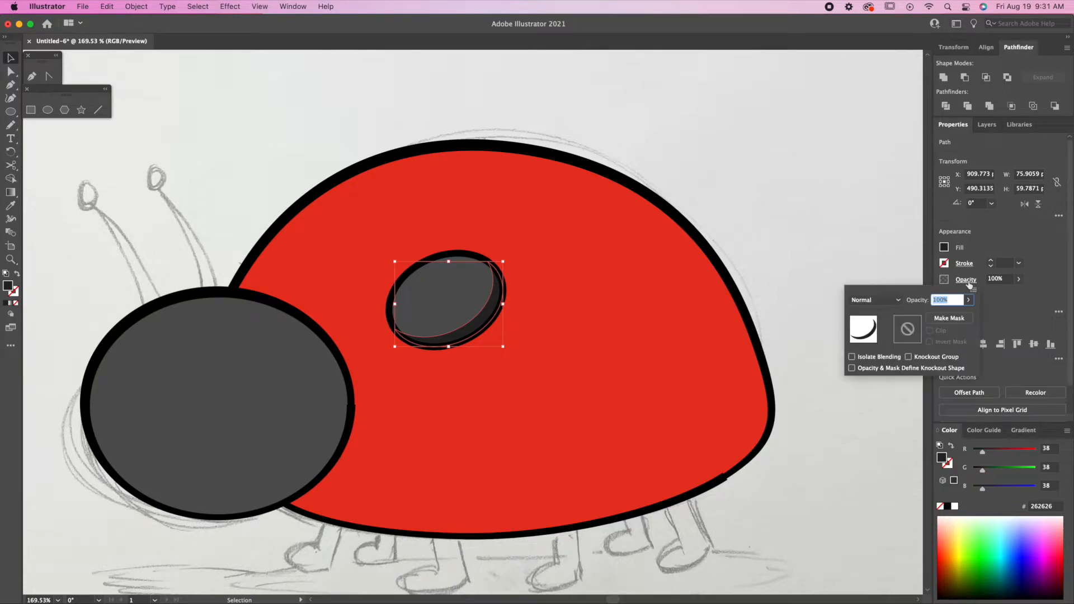
click(874, 301)
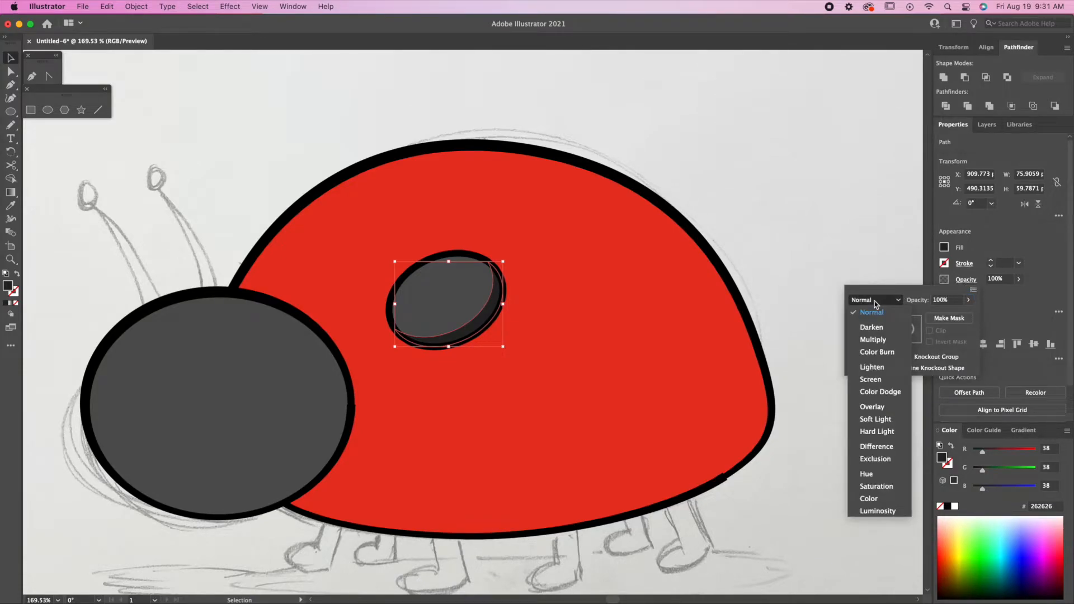
click(874, 340)
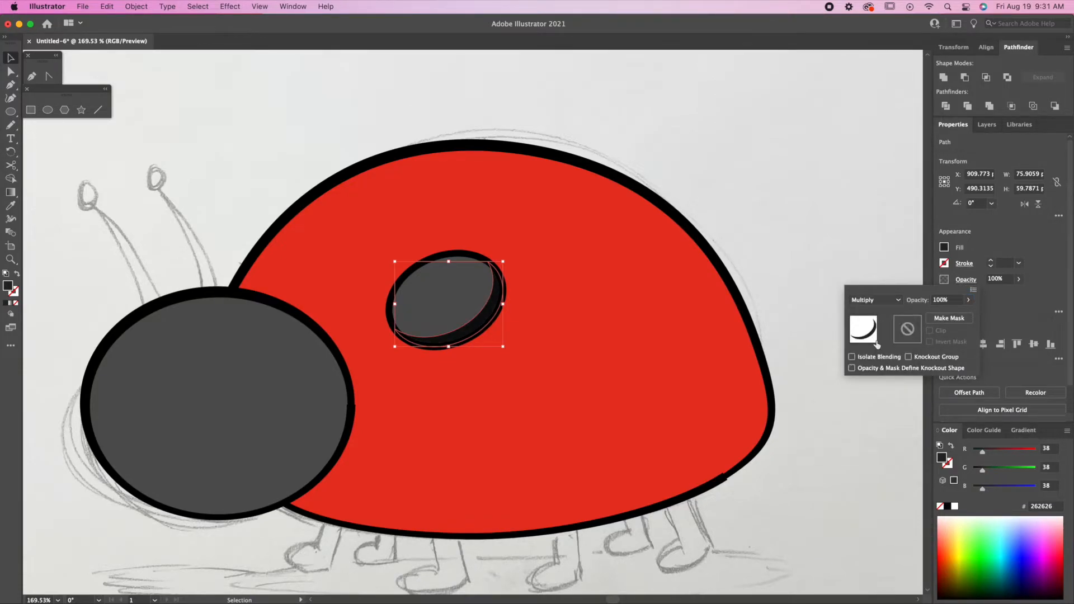
click(969, 301)
click(946, 316)
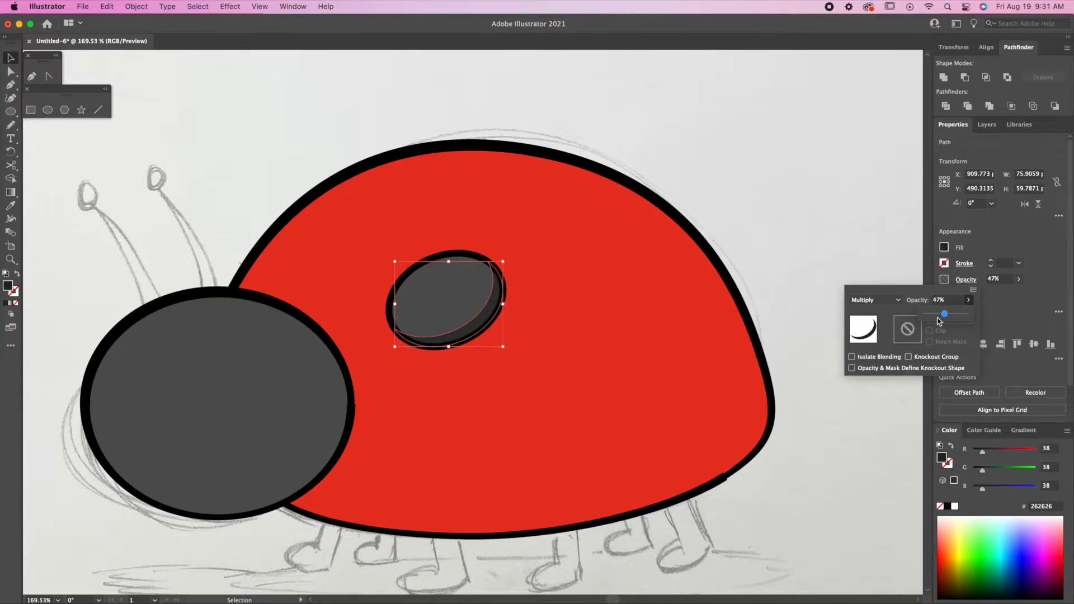
click(935, 316)
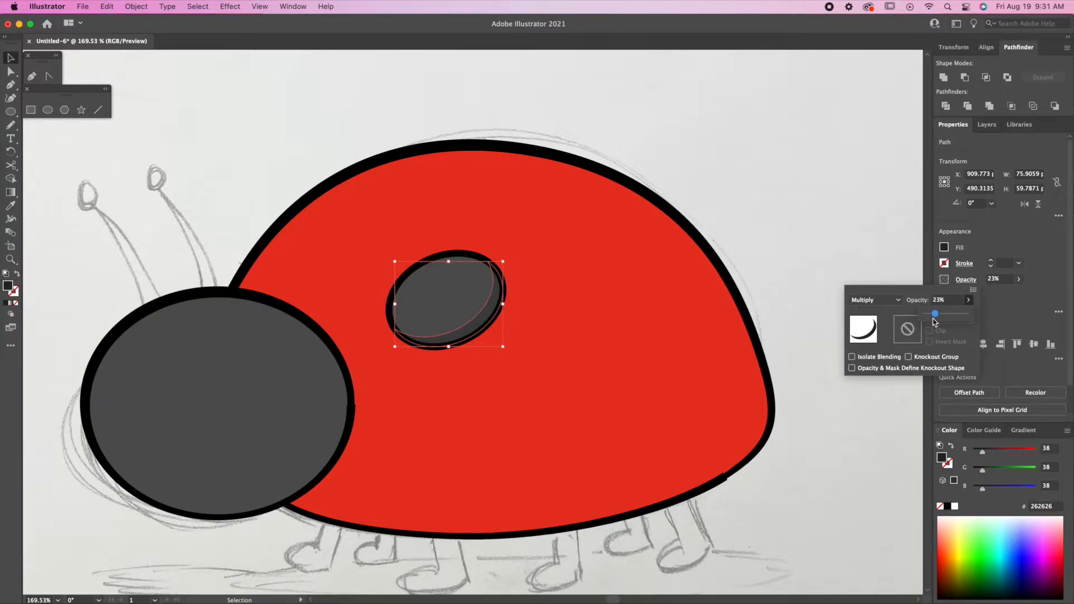
click(739, 197)
Copy the shaded spot to the right and lower-left of the shell, rotating the lower-left one.
click(746, 209)
drag(518, 249, 452, 335)
mouse_move(475, 279)
mouse_down()
mouse_move(468, 266)
mouse_move(635, 268)
mouse_up()
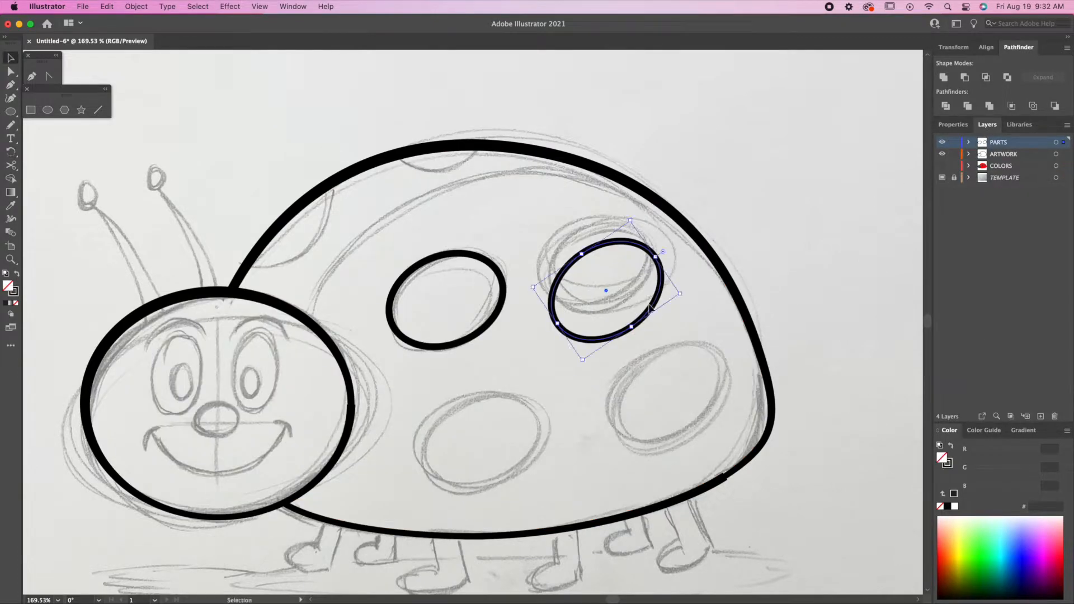
drag(650, 307, 645, 280)
drag(604, 309, 486, 486)
key(r)
drag(516, 404, 522, 413)
key(v)
drag(519, 466, 521, 468)
Add a lower-right spot copy, slightly resized and rotated counter-clockwise.
drag(521, 468, 696, 429)
key(r)
key(v)
drag(721, 358, 722, 357)
drag(645, 360, 644, 358)
key(r)
Place a spot copy at the upper-left, rotated counter-clockwise and stretched slightly.
drag(638, 447, 640, 448)
key(v)
drag(664, 353, 284, 175)
key(r)
drag(331, 209, 331, 196)
key(v)
drag(298, 139, 297, 143)
Add a final spot at the top of the shell, rotated clockwise.
drag(337, 201, 491, 116)
key(r)
drag(551, 129, 562, 170)
key(v)
drag(486, 145, 489, 140)
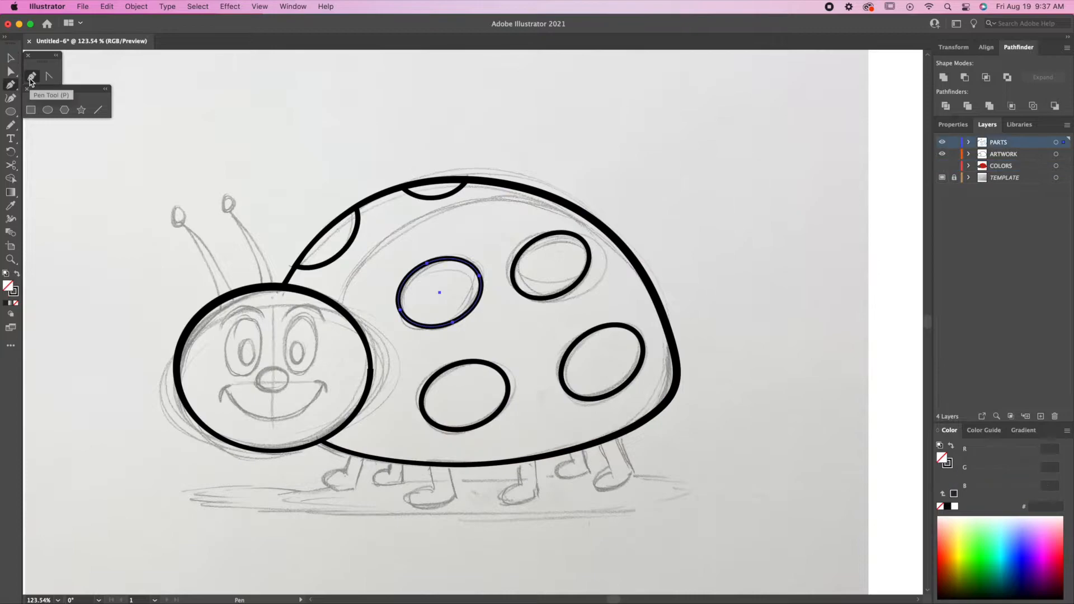
Draw the curved wing-split line across the shell and widen its left end.
drag(338, 308, 341, 295)
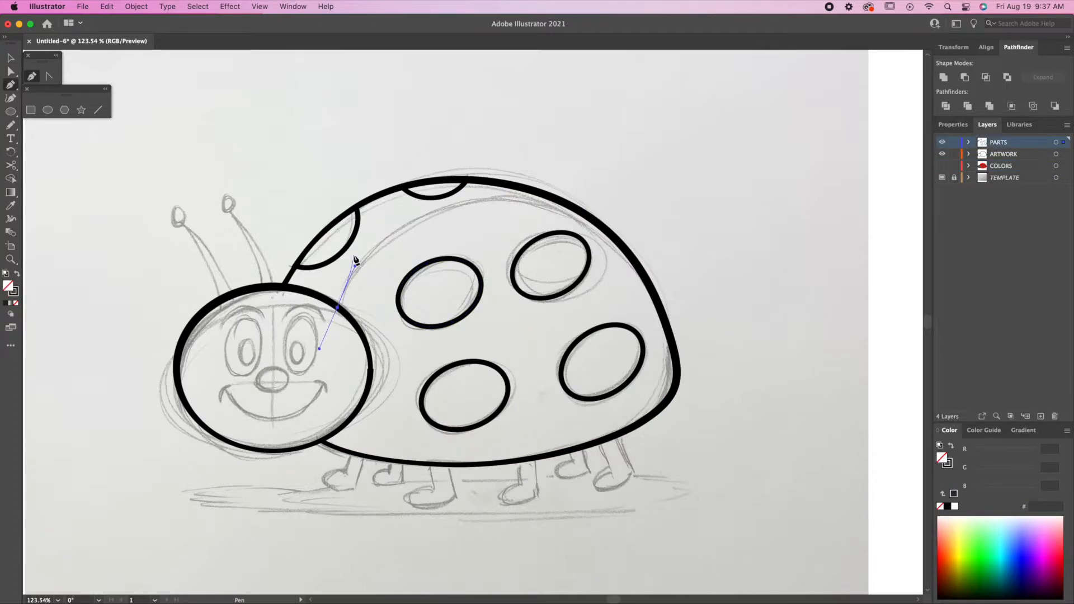
drag(560, 200, 709, 214)
click(10, 219)
drag(337, 308, 342, 309)
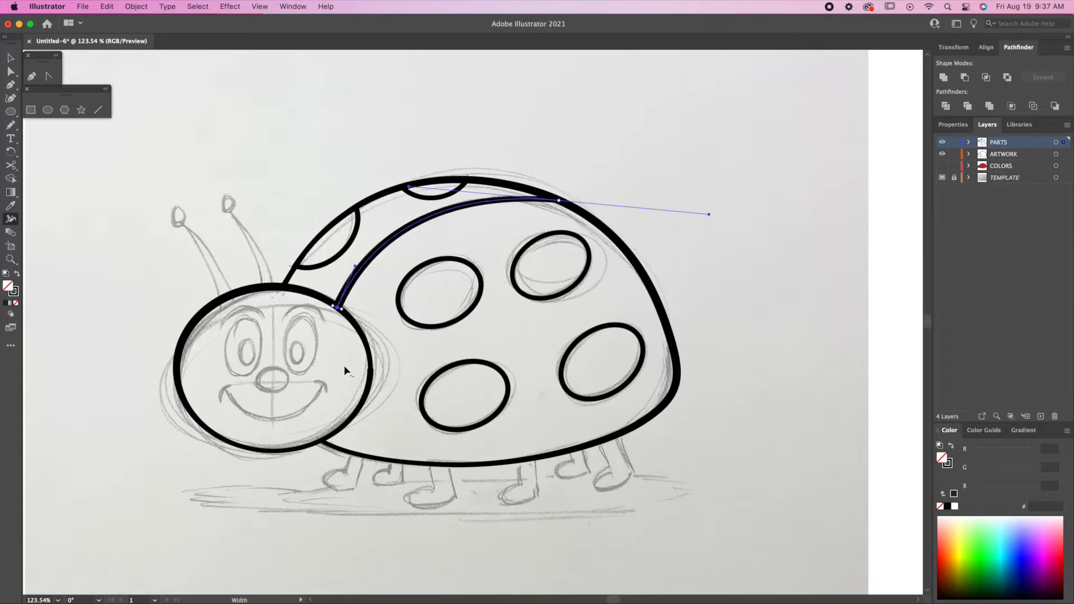
key(v)
click(522, 144)
Draw the left eye's outline ellipse with a 4 pt stroke.
scroll(522, 145, down, 1)
key(l)
drag(217, 310, 256, 368)
click(953, 125)
triple_click(991, 261)
key(v)
scroll(245, 330, up, 3)
Draw a black-filled pupil inside the left eye.
key(l)
drag(329, 318, 353, 386)
key(shift+x)
key(super+shift+a)
Add a white eye highlight, then copy the eye to the right side.
key(i)
double_click(8, 286)
click(746, 210)
click(1013, 213)
key(v)
drag(341, 342, 427, 343)
shift+click(393, 325)
key(Left)
key(Left)
key(Left)
key(Left)
key(Left)
key(Left)
key(Left)
key(Left)
key(Left)
Add an offset path ring around the left eye with a tapered width profile.
click(359, 324)
click(969, 391)
click(575, 202)
click(965, 264)
click(938, 436)
click(909, 475)
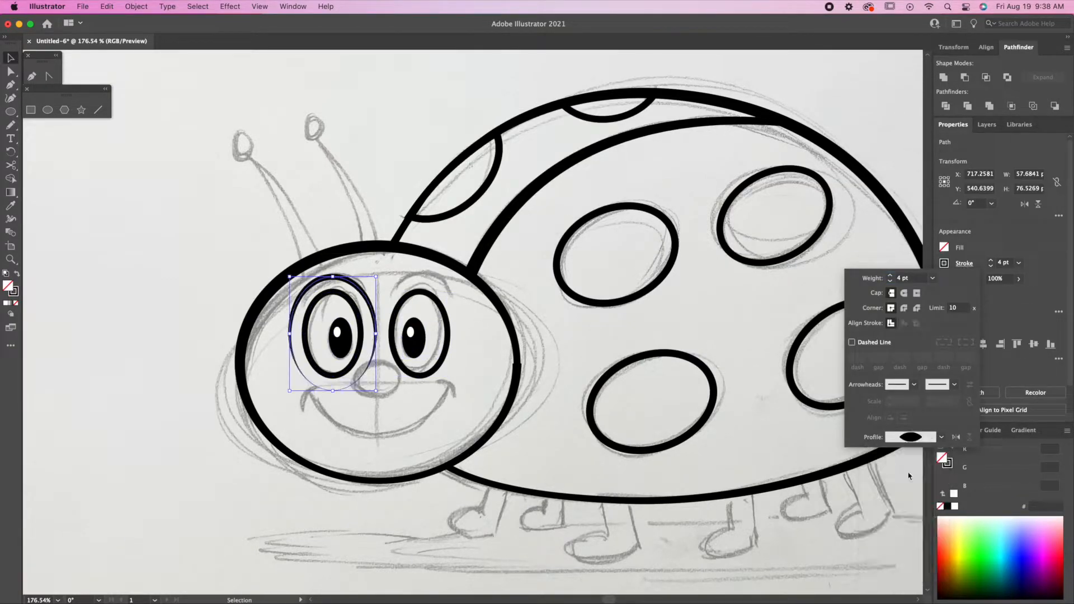
Cut the ring into an eyebrow arc, adjust it, and copy it over the right eye.
click(10, 166)
click(291, 322)
click(374, 322)
key(v)
key(Delete)
drag(370, 305, 369, 301)
drag(375, 297, 367, 297)
drag(359, 281, 410, 281)
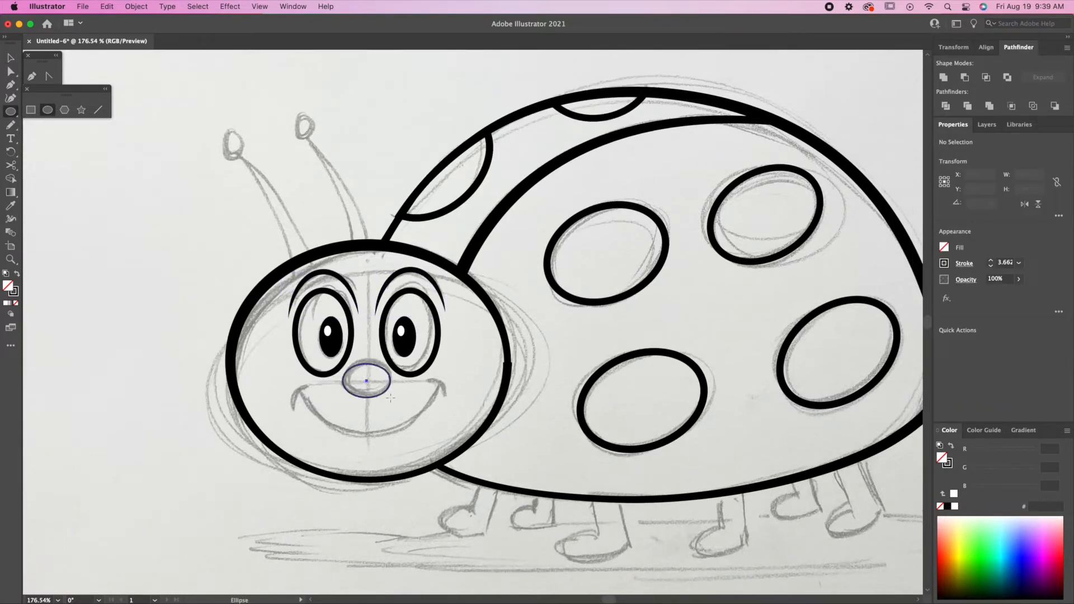
Draw a curved smile under the nose with a tapered stroke profile.
key(p)
click(298, 392)
drag(368, 436, 419, 429)
click(440, 385)
click(965, 264)
click(938, 437)
click(909, 475)
Draw the left cheek curve at the mouth corner with a 4 pt tapered stroke.
click(294, 408)
key(super+z)
click(293, 408)
mouse_move(309, 386)
mouse_down()
mouse_move(326, 385)
mouse_move(295, 396)
mouse_move(555, 393)
mouse_up()
key(i)
click(353, 336)
click(965, 263)
click(938, 437)
click(909, 475)
Mirror a copy of the cheek and place it at the right mouth corner.
click(10, 218)
scroll(299, 391, up, 5)
key(v)
click(1024, 205)
click(454, 404)
scroll(447, 403, down, 8)
mouse_move(623, 369)
mouse_down()
mouse_move(496, 357)
mouse_move(521, 374)
mouse_up()
Draw the two curved antennae from the head with the Pen tool.
key(p)
click(278, 308)
drag(242, 229, 223, 207)
click(242, 229)
drag(292, 306, 299, 325)
click(320, 295)
drag(289, 215, 267, 190)
drag(334, 296, 338, 324)
Add an ellipse tip to the antennae.
key(l)
mouse_move(228, 211)
mouse_down()
mouse_move(241, 226)
mouse_move(205, 196)
mouse_move(262, 213)
mouse_move(324, 189)
mouse_up()
scroll(266, 229, up, 5)
key(a)
key(v)
scroll(314, 196, down, 3)
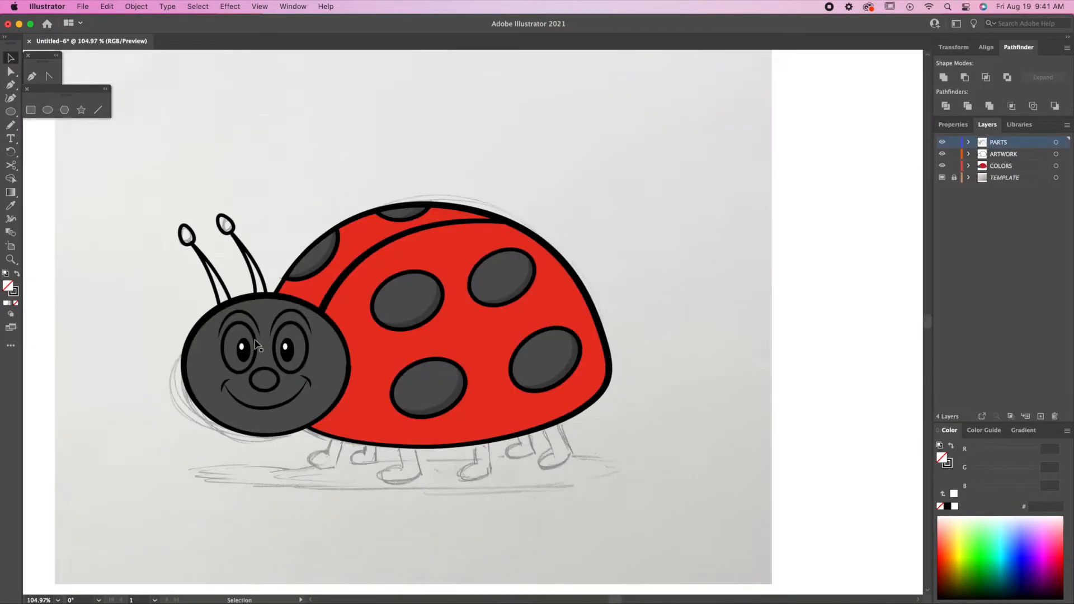
Fill the nose black and select the eyes and antennae for colouring.
click(1064, 143)
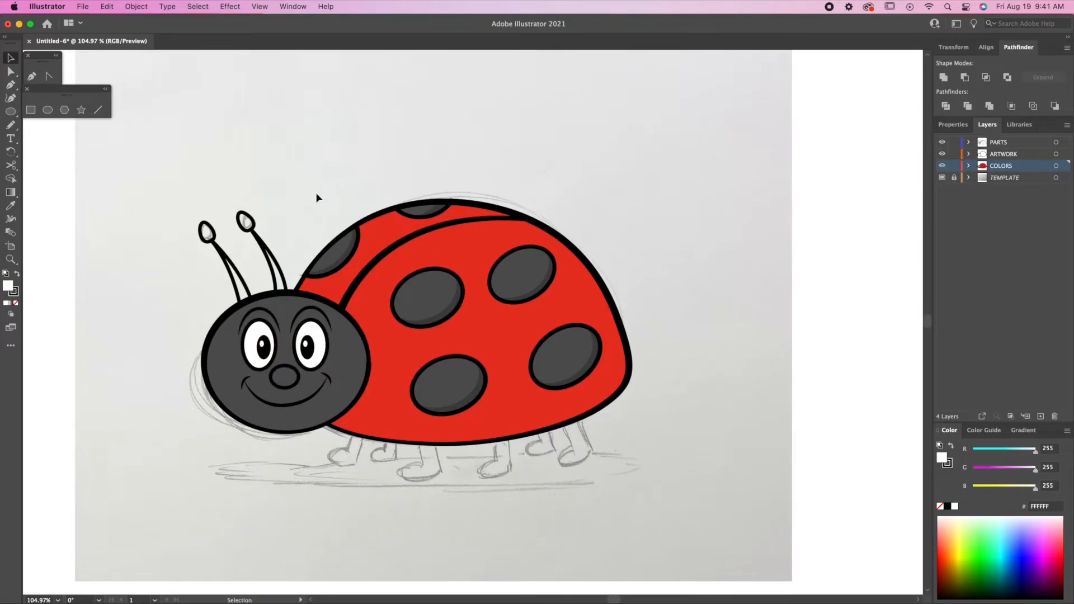
key(shift+x)
click(207, 232)
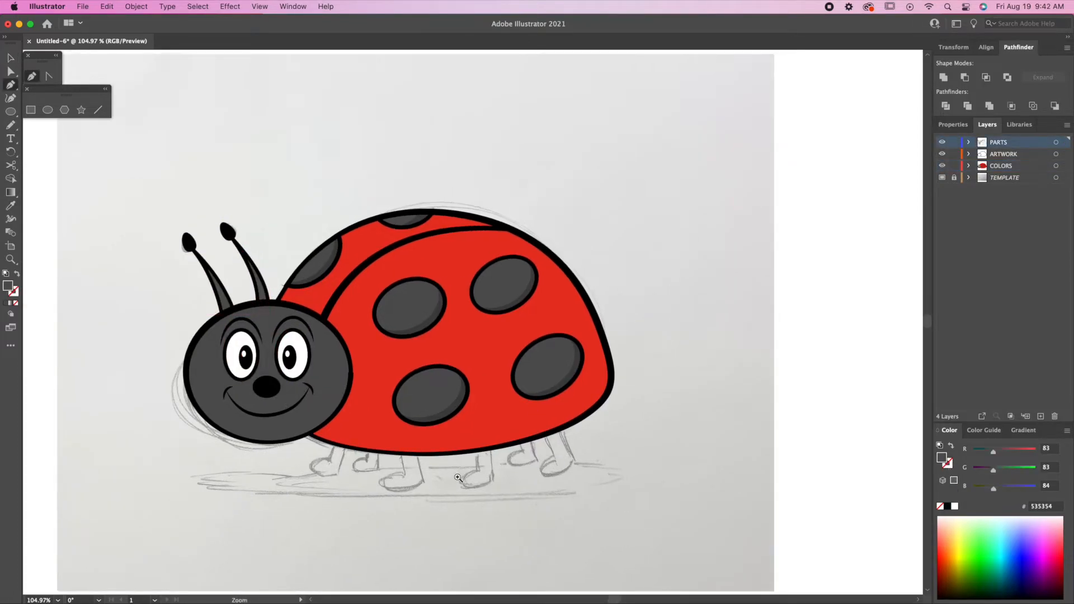
drag(458, 478, 511, 507)
drag(511, 507, 518, 494)
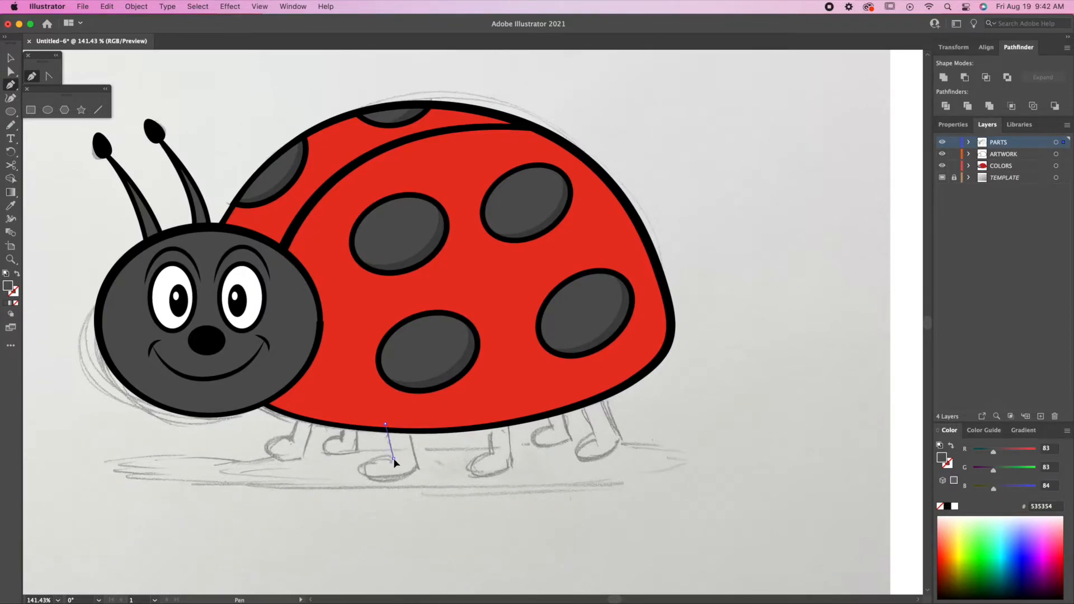
Pen-draw the first leg below the body and give it the black outline style.
drag(351, 468, 370, 486)
key(i)
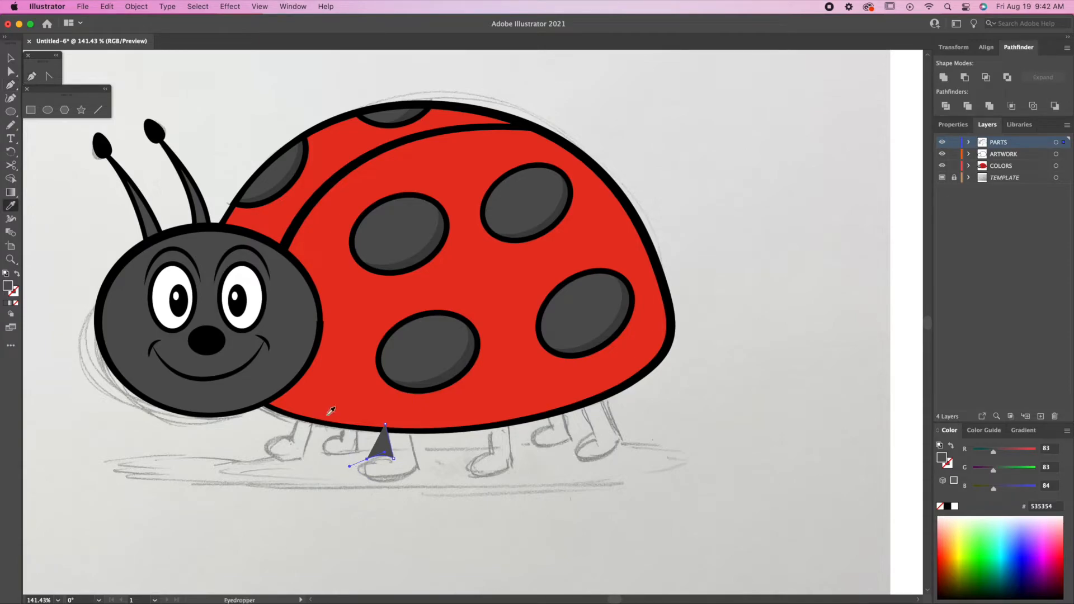
click(305, 371)
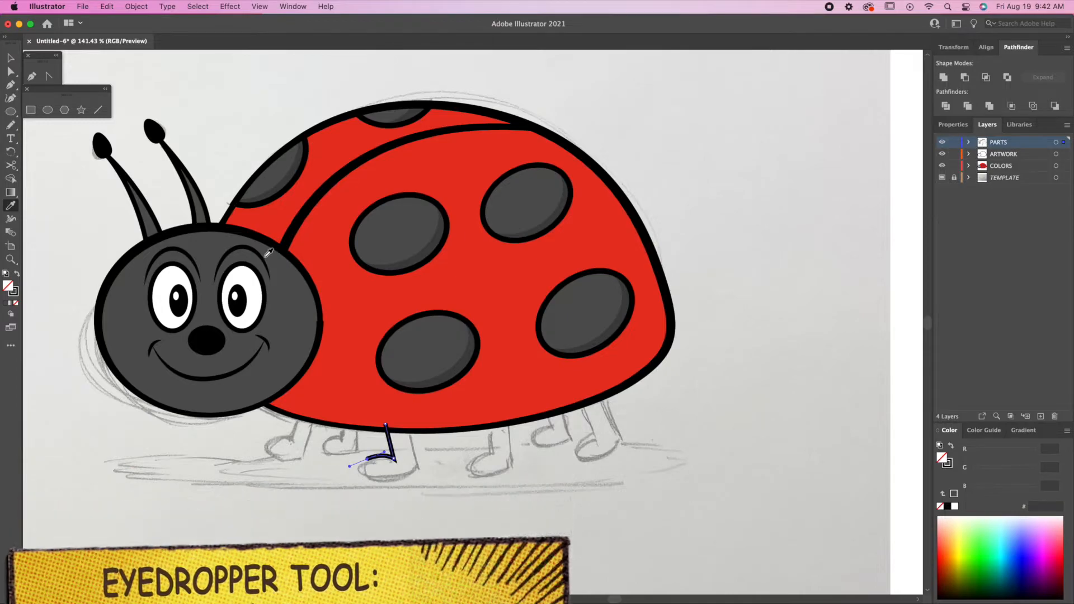
key(p)
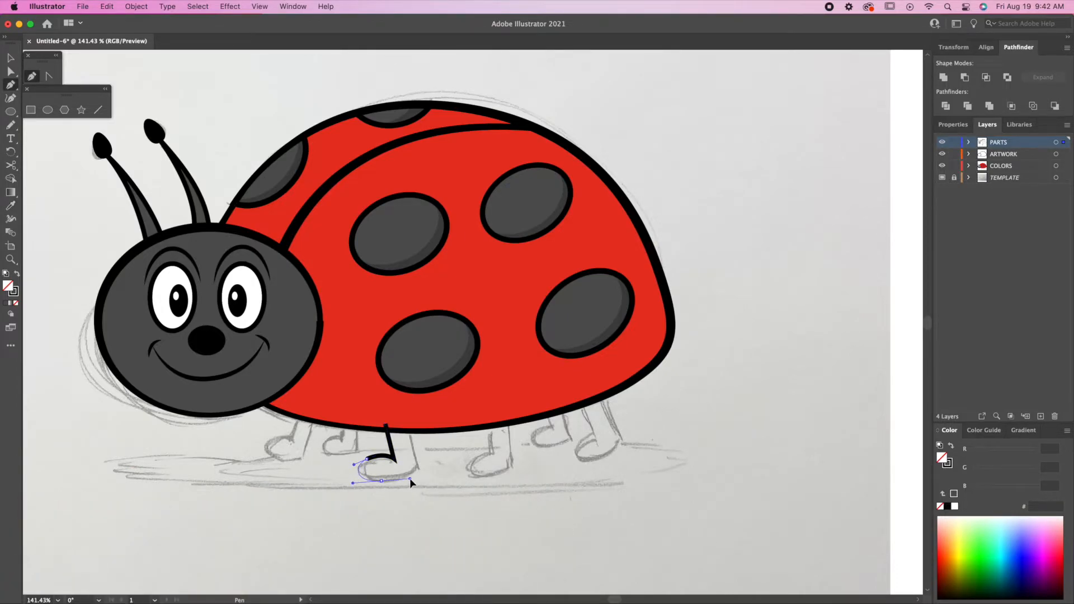
drag(415, 483, 414, 481)
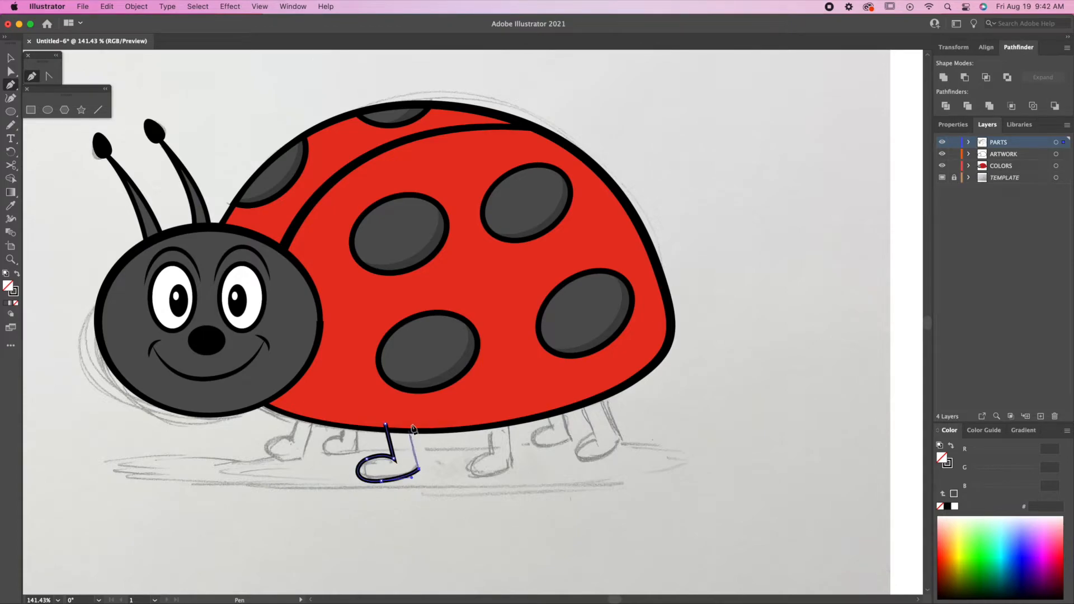
key(v)
click(435, 503)
click(420, 470)
Copy the leg under the right side, rotate it about 14° and adjust its curve.
drag(420, 470, 620, 440)
drag(623, 452, 629, 442)
drag(581, 402, 581, 413)
key(a)
drag(564, 454, 512, 451)
key(v)
key(r)
drag(545, 429, 364, 439)
key(v)
Add rotated leg copies toward the left and adjust their anchors into place.
key(r)
key(v)
key(a)
key(v)
key(r)
drag(403, 371, 416, 387)
key(v)
drag(346, 436, 290, 451)
key(r)
drag(317, 514, 292, 516)
key(a)
drag(271, 435, 267, 436)
drag(298, 400, 295, 408)
drag(286, 442, 289, 444)
key(v)
Select all legs with the body outline and delete the leg stubs above the body with Shape Builder.
scroll(503, 390, up, 4)
drag(128, 532, 683, 442)
shift+click(479, 431)
click(11, 178)
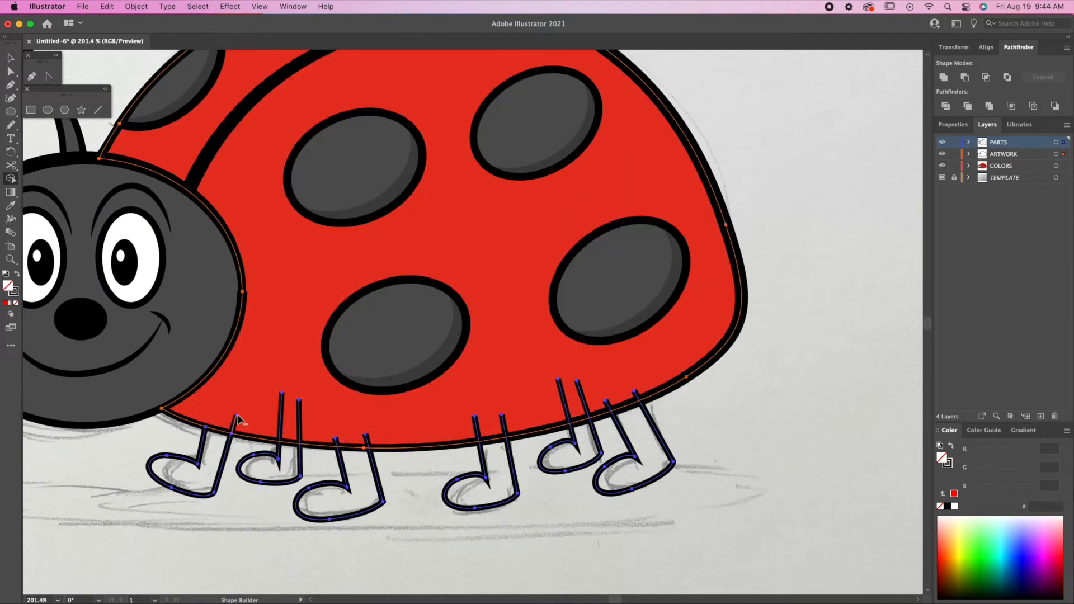
scroll(266, 411, up, 3)
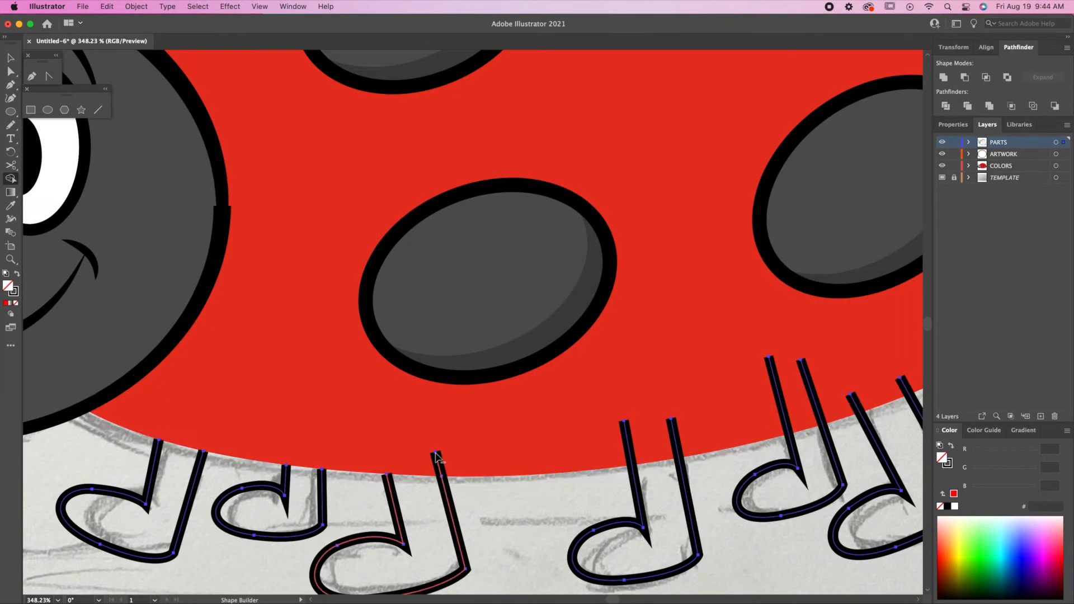
scroll(537, 455, up, 2)
alt+click(536, 401)
alt+click(604, 397)
alt+click(750, 307)
alt+click(798, 311)
scroll(515, 451, right, 8)
alt+click(397, 406)
alt+click(474, 385)
key(v)
Merge each of the six legs' pieces into a single shape with Shape Builder.
click(11, 179)
click(246, 387)
click(332, 379)
click(402, 402)
click(543, 394)
click(689, 375)
key(v)
click(260, 401)
Copy all six legs onto the COLORS layer and fill them with the body grey.
shift+click(303, 390)
shift+click(366, 429)
shift+click(518, 416)
shift+click(607, 380)
shift+click(677, 372)
drag(1064, 143, 1064, 166)
key(i)
click(262, 222)
Fit the artboard in view and add a new layer above the PARTS layer.
key(v)
click(834, 235)
key(super+0)
click(1028, 144)
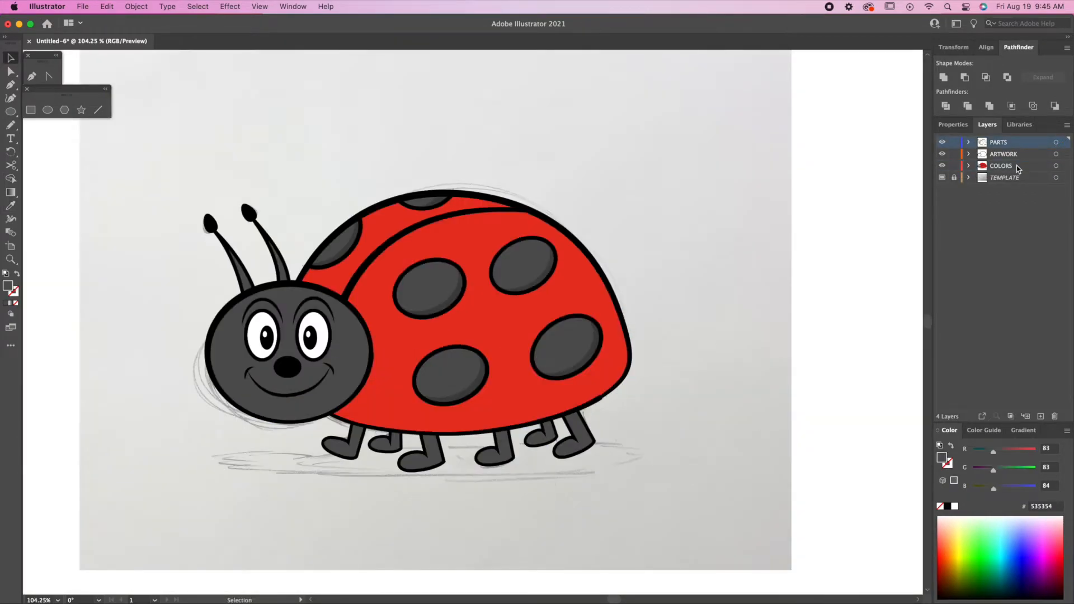
click(1041, 417)
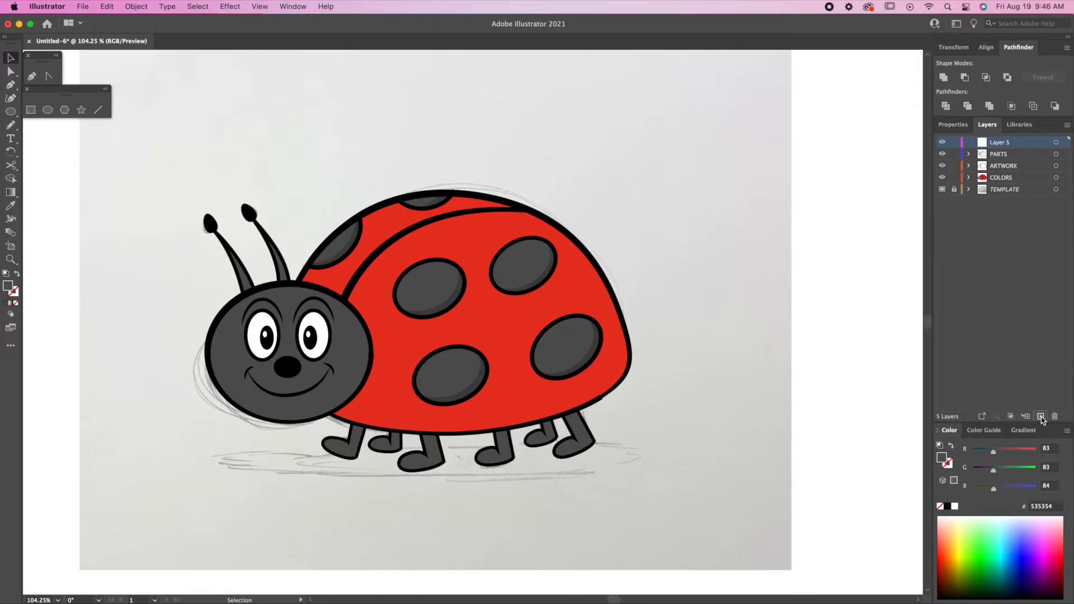
Rename the new layer SHADING and pen-draw a highlight along the left wing's top.
double_click(1020, 143)
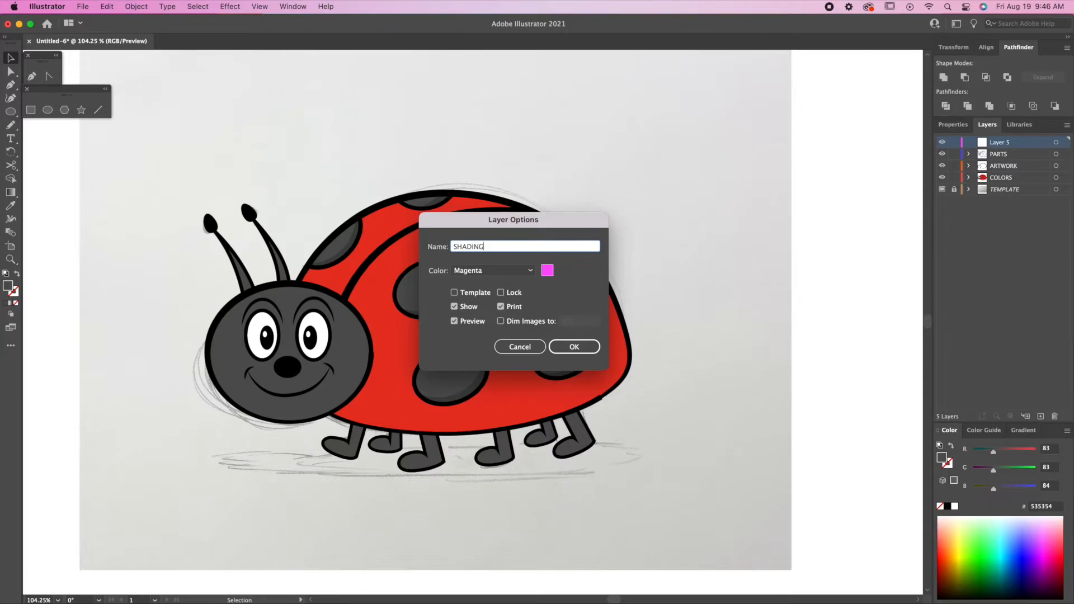
click(574, 348)
key(p)
drag(370, 218, 401, 199)
drag(485, 203, 521, 207)
click(484, 202)
click(448, 209)
key(shift+x)
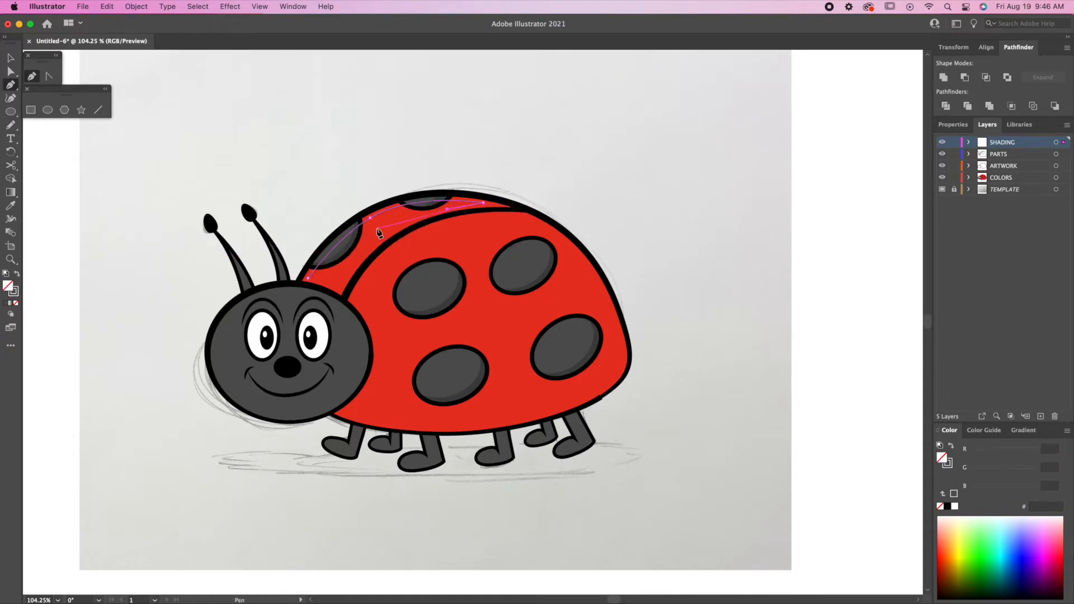
drag(374, 232, 297, 278)
Fill the highlight white, remove its stroke and lower its opacity to 48%.
click(954, 507)
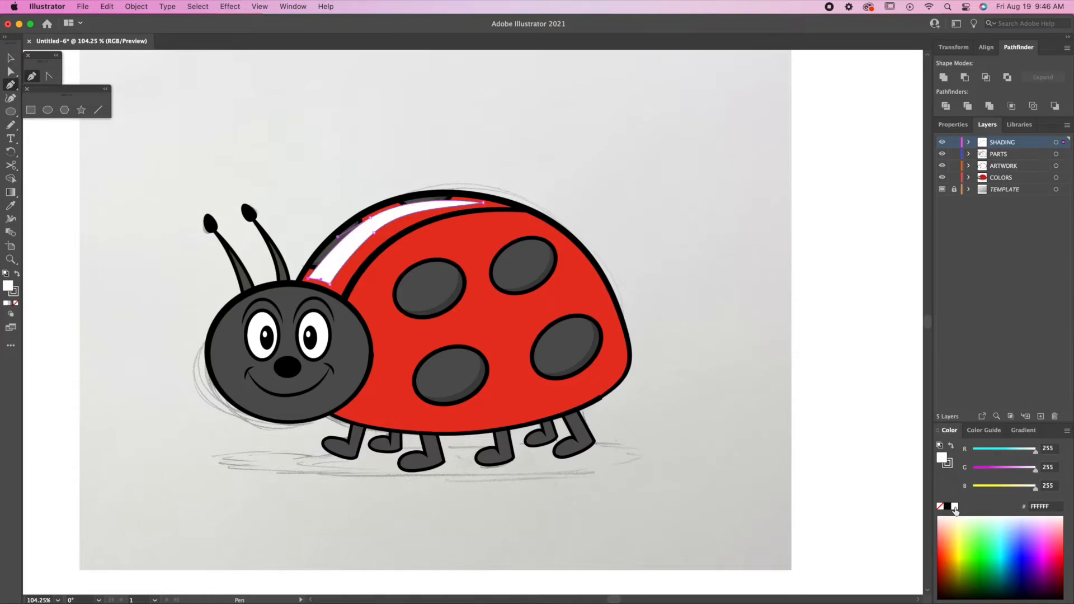
click(950, 464)
click(941, 507)
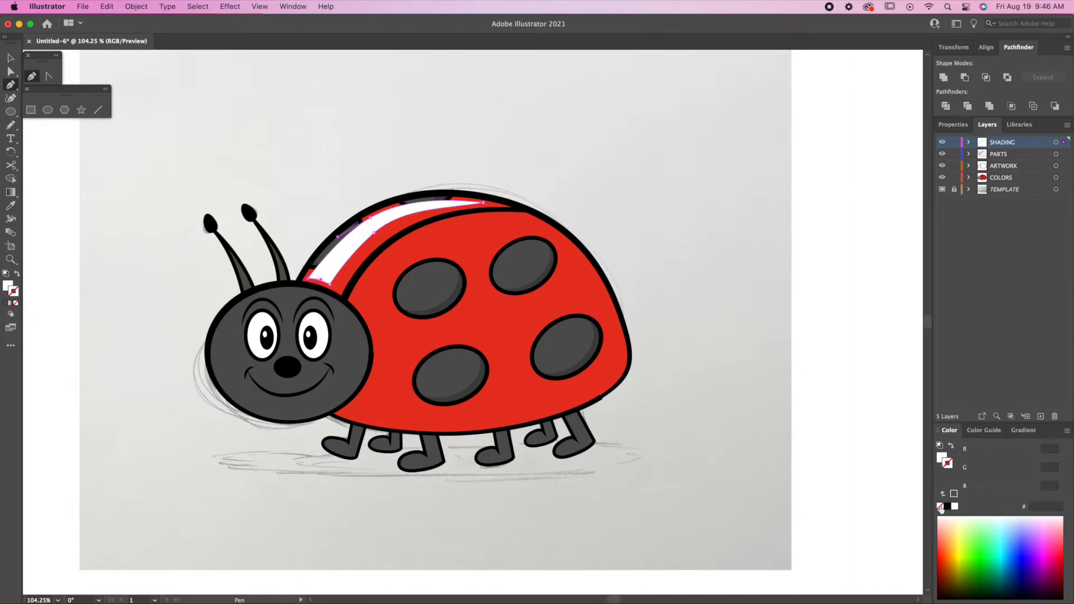
click(954, 125)
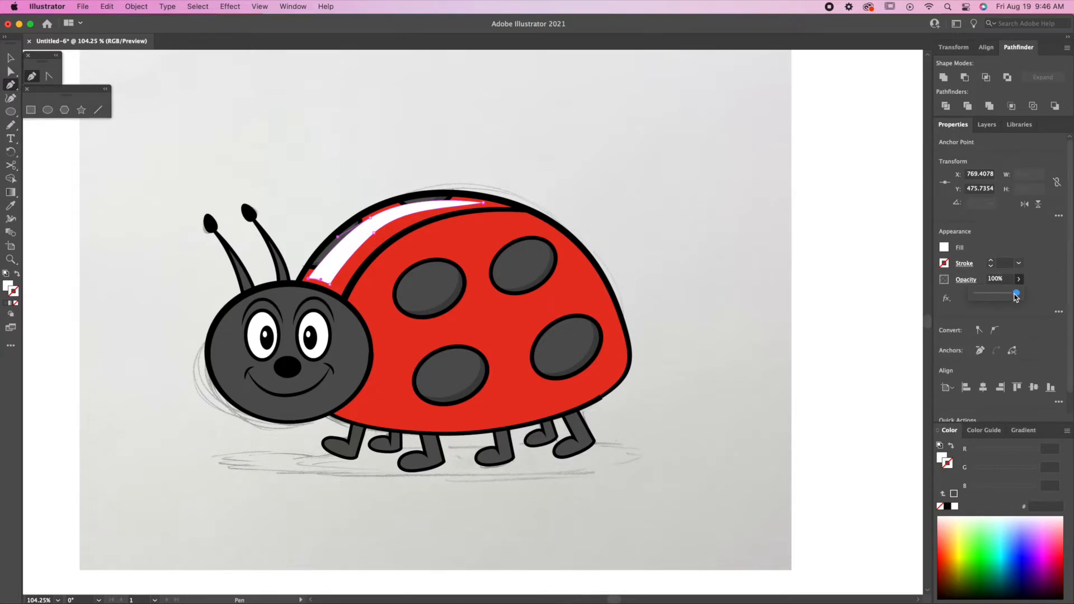
mouse_move(998, 297)
mouse_down()
mouse_move(986, 298)
mouse_move(996, 296)
mouse_up()
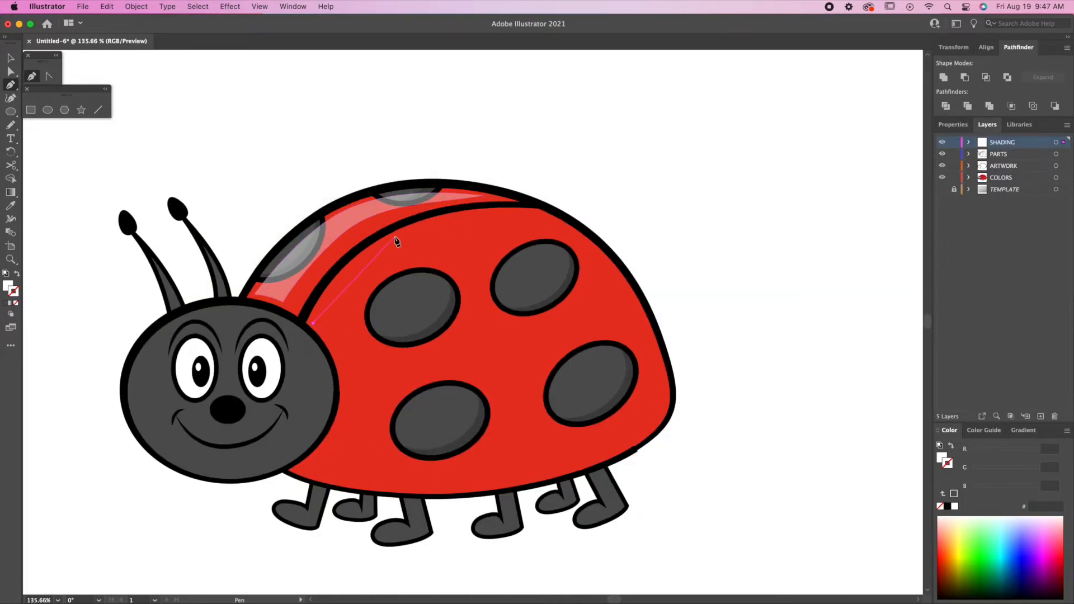
click(535, 217)
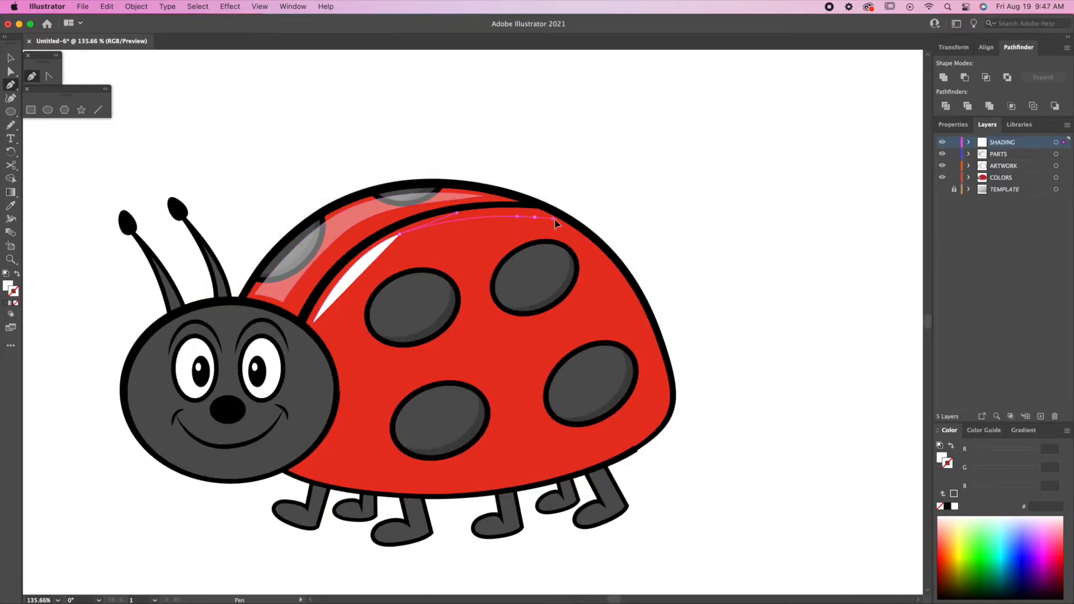
Pen-draw a closed highlight shape along the right wing's top.
click(608, 262)
drag(472, 235, 397, 251)
drag(335, 351, 317, 393)
click(336, 350)
click(313, 323)
Reshape the right-wing highlight's anchors and give it the first highlight's translucent white style.
key(a)
drag(505, 216, 505, 213)
drag(608, 261, 606, 256)
drag(472, 235, 471, 234)
drag(545, 218, 543, 212)
drag(470, 234, 467, 240)
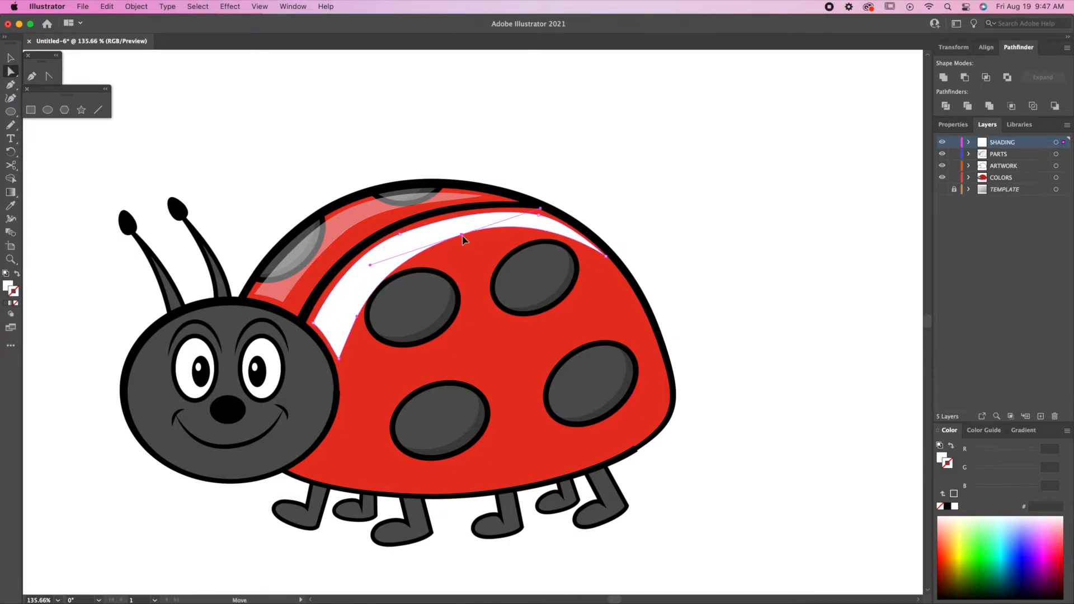
drag(336, 351, 342, 366)
drag(312, 323, 311, 325)
drag(338, 370, 339, 368)
drag(469, 243, 484, 240)
click(401, 234)
click(347, 220)
Draw a small rotated white gloss dash, duplicate it, and copy both dashes onto the left wing.
key(p)
mouse_move(322, 305)
mouse_down()
mouse_move(369, 312)
mouse_move(370, 287)
mouse_up()
key(r)
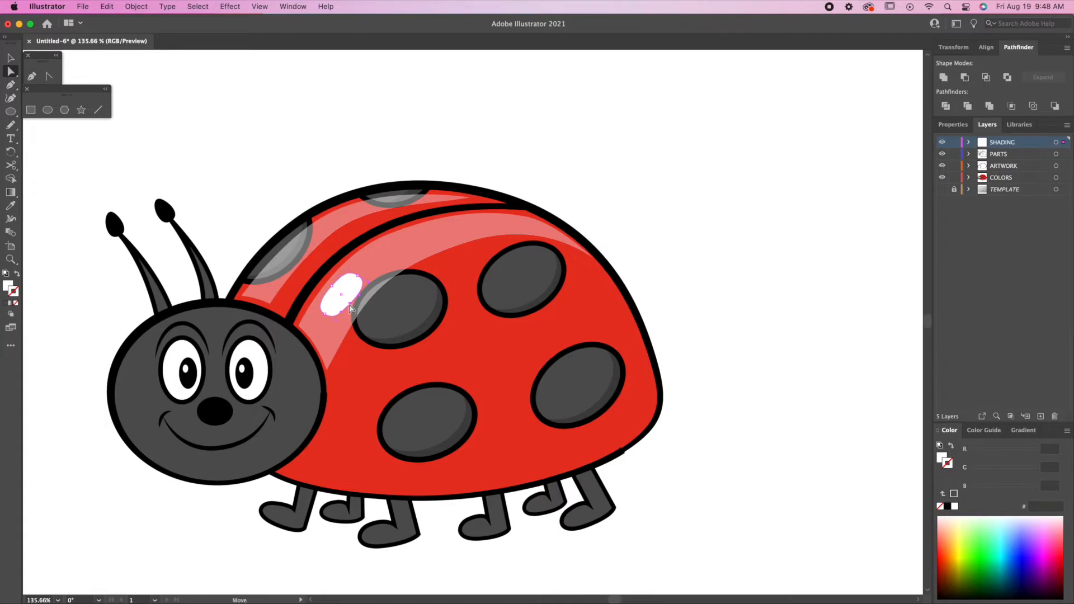
key(v)
drag(364, 288, 381, 225)
key(v)
shift+click(342, 306)
drag(341, 306, 297, 257)
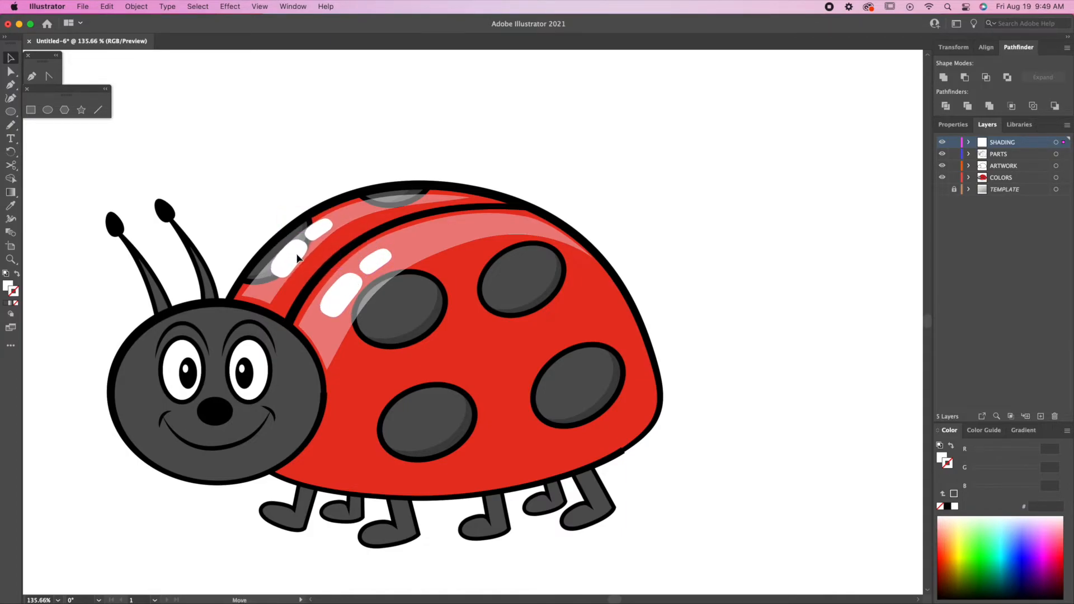
Stretch the left-wing highlight's anchors outward and extend its right tip.
key(a)
drag(242, 296, 239, 295)
drag(323, 218, 317, 217)
drag(469, 197, 479, 197)
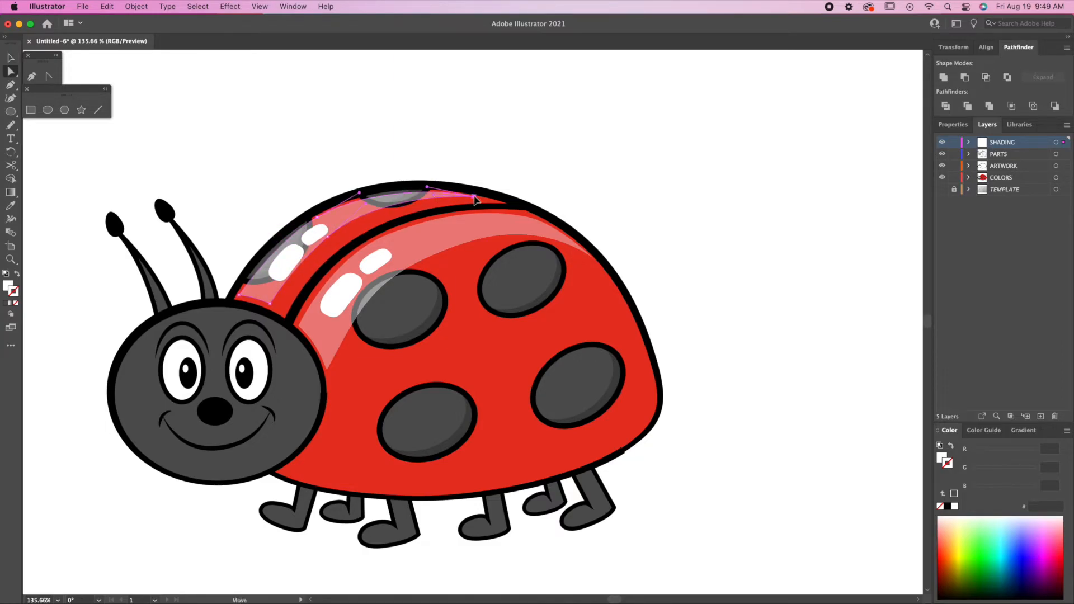
drag(327, 236, 332, 237)
Pen-draw a curved path from beside the head across the lower shell and back up.
key(p)
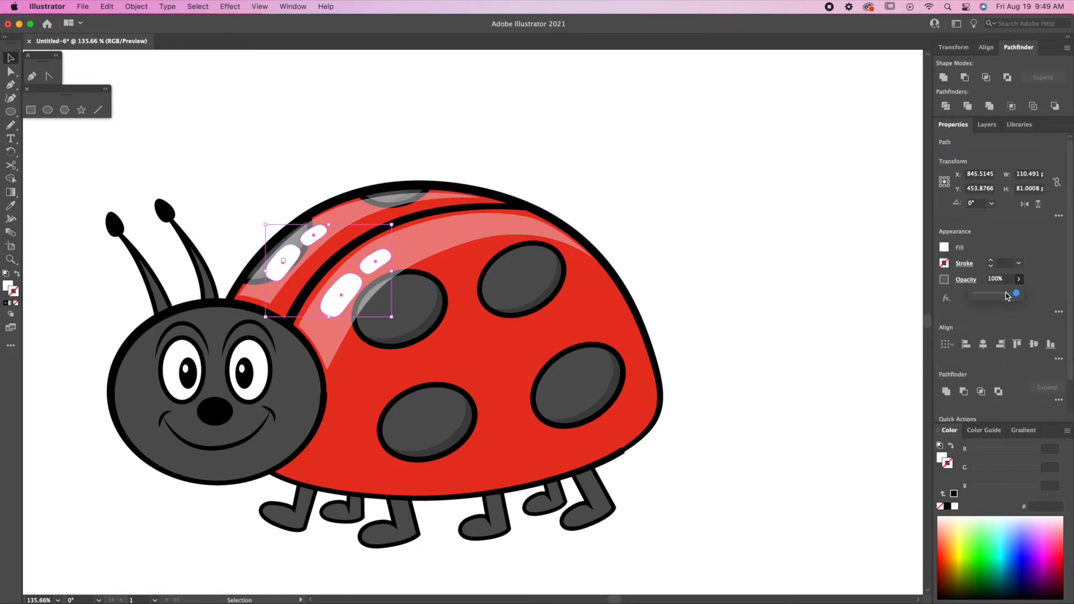
click(311, 395)
drag(333, 433, 328, 461)
drag(462, 431, 463, 430)
drag(599, 354, 625, 310)
Finish the curve over the body and isolate the lower body piece with it.
drag(615, 263, 608, 250)
click(18, 274)
key(v)
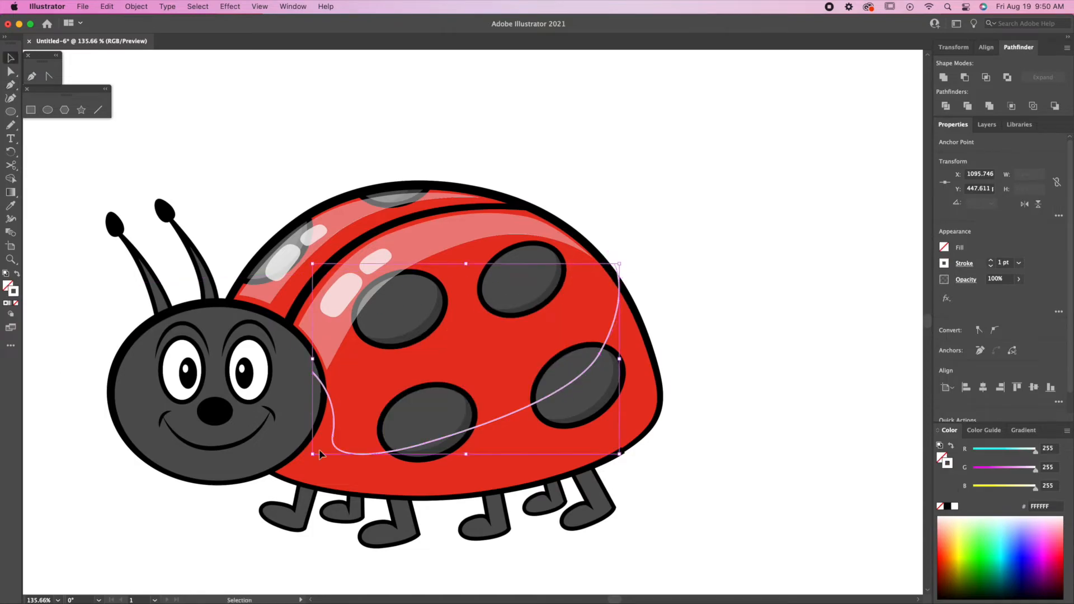
click(281, 408)
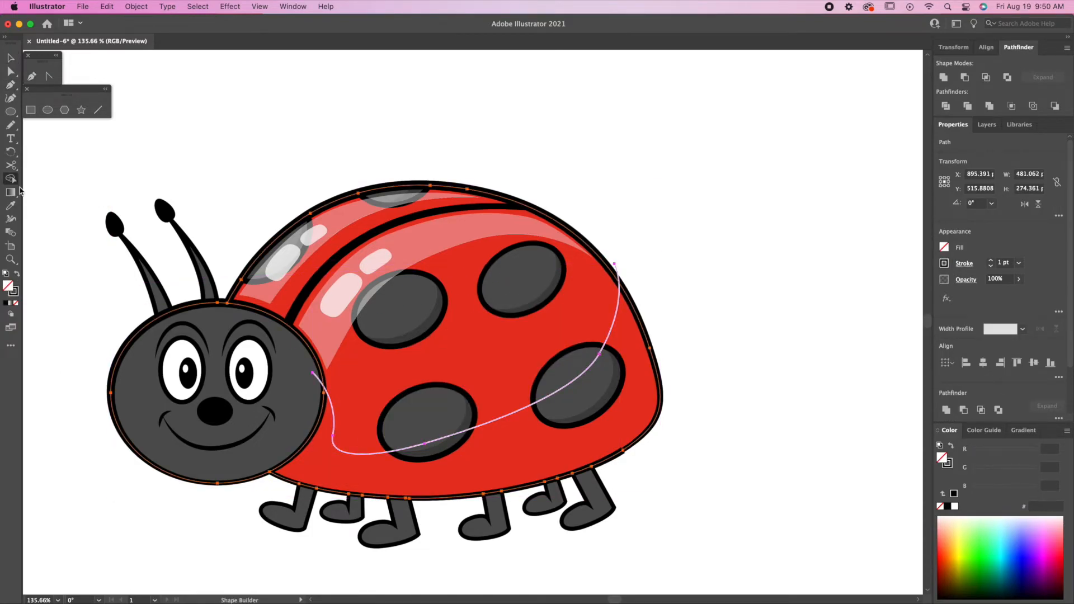
shift+click(334, 450)
shift+click(342, 485)
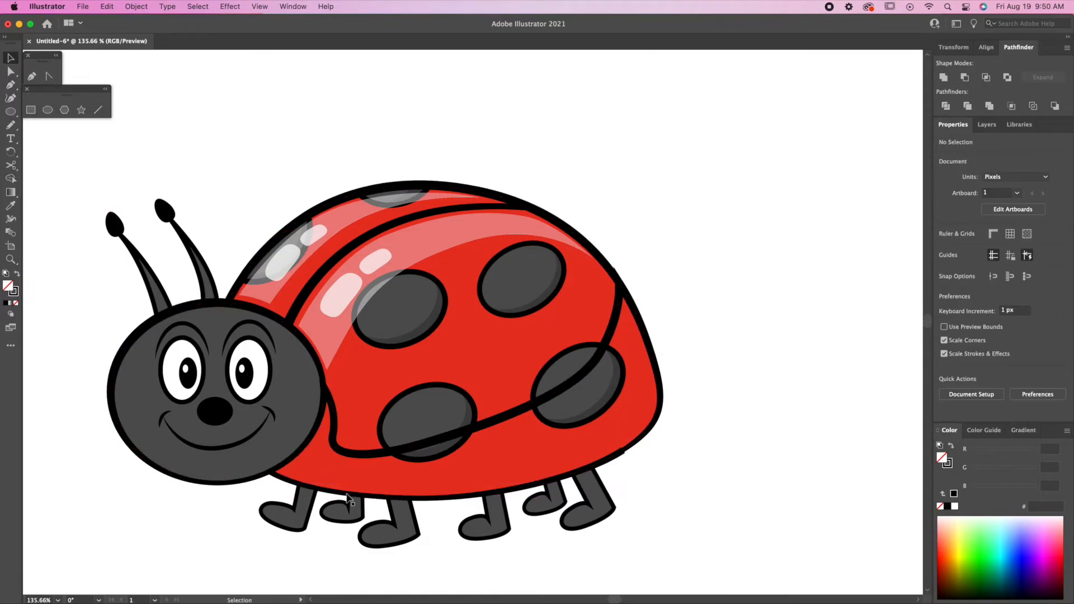
Fill the lower body piece black with Multiply blending at 30% opacity.
click(17, 274)
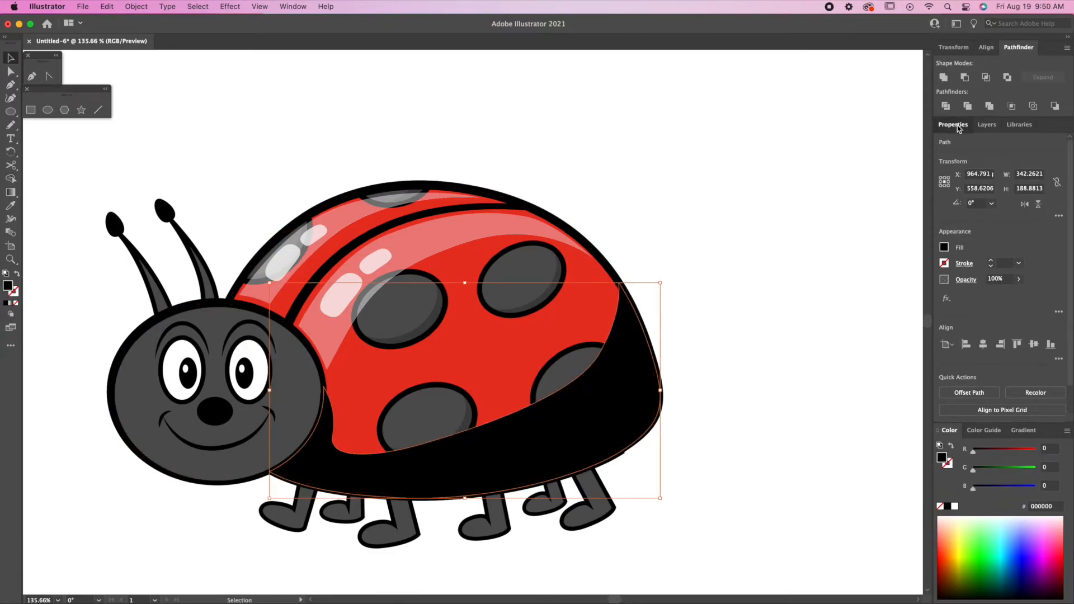
click(966, 280)
click(873, 300)
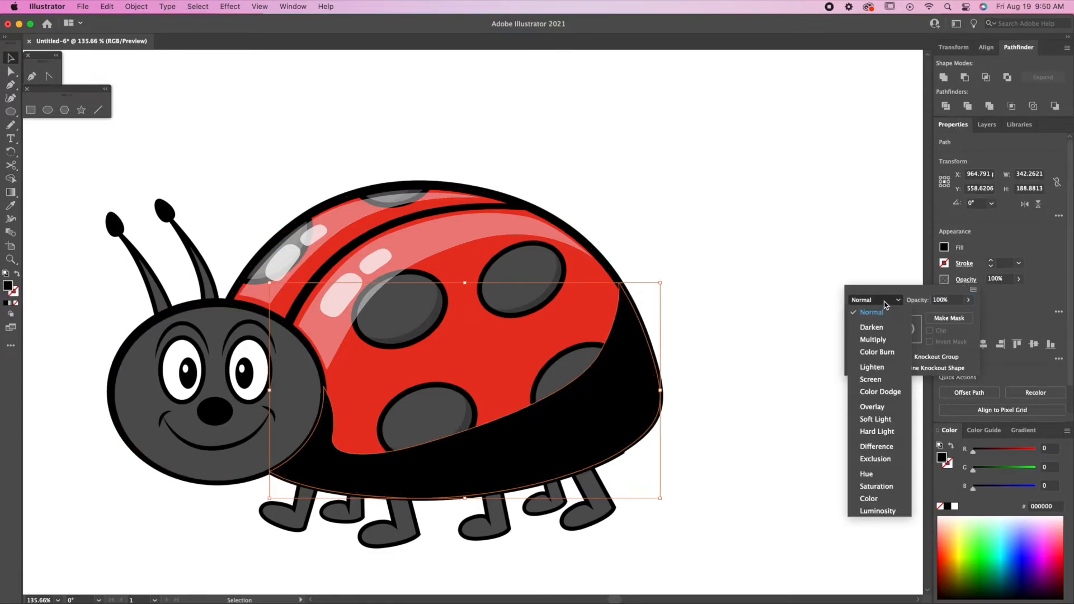
click(883, 339)
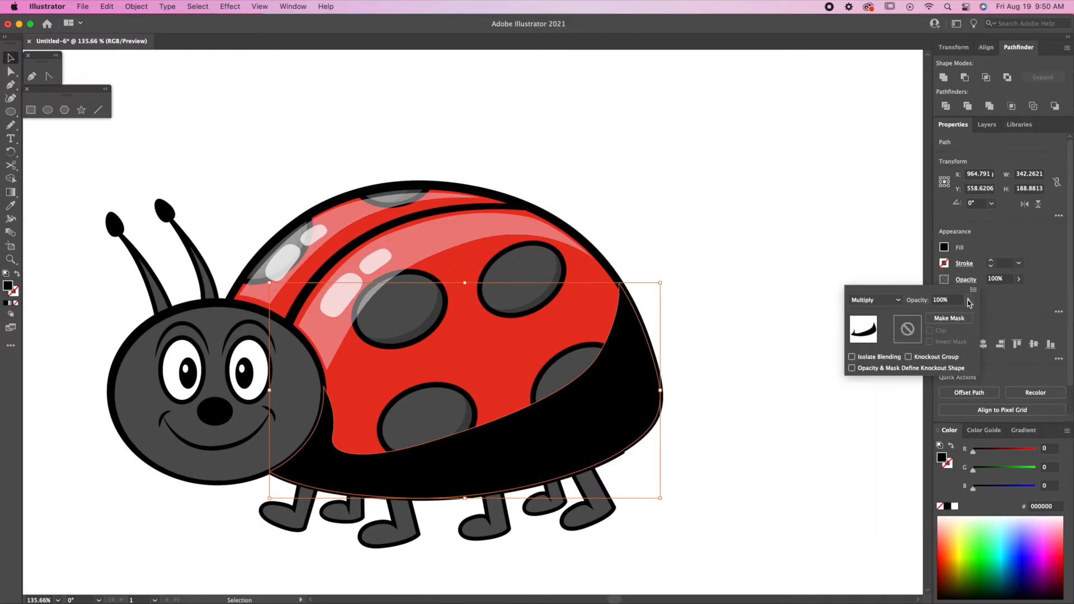
drag(944, 317, 940, 317)
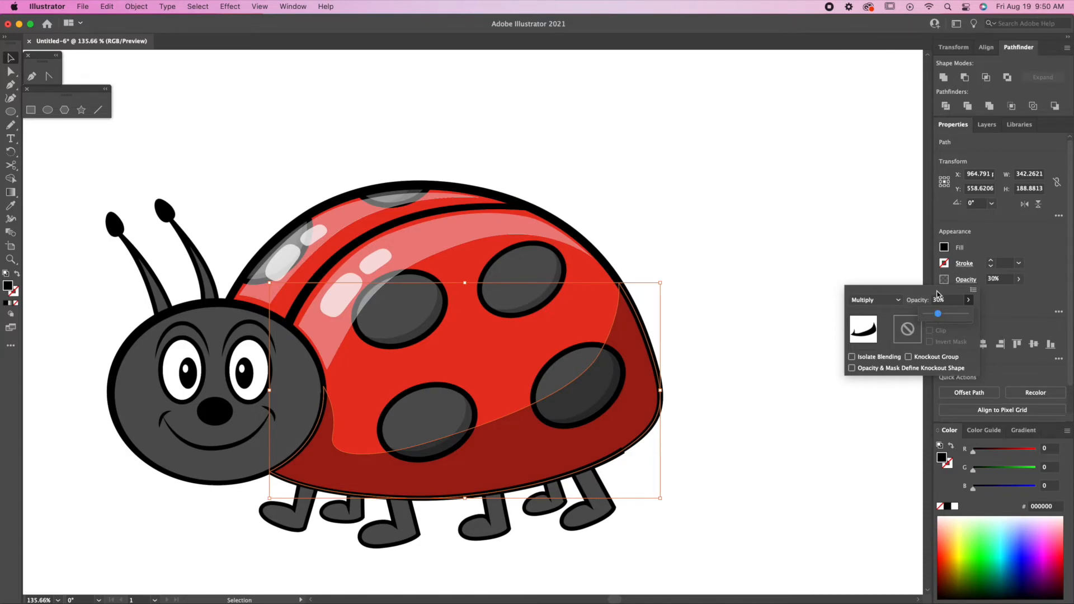
click(613, 205)
click(617, 216)
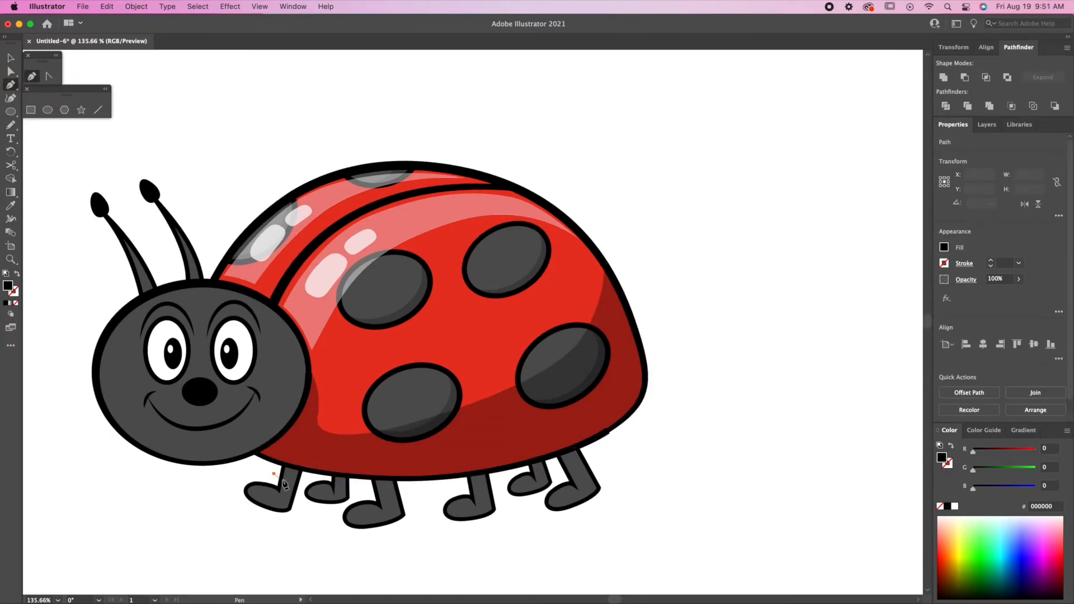
Pen a wavy curve across all the legs.
key(a)
key(shift+x)
key(p)
click(275, 474)
drag(298, 495, 303, 510)
drag(333, 484, 418, 538)
click(362, 499)
click(435, 504)
drag(493, 500, 510, 521)
click(500, 486)
drag(549, 476, 619, 491)
click(563, 477)
Select the legs together with the cutting curve.
key(v)
click(576, 488)
shift+click(528, 486)
shift+click(475, 508)
shift+click(380, 514)
shift+click(331, 493)
shift+click(285, 500)
click(11, 178)
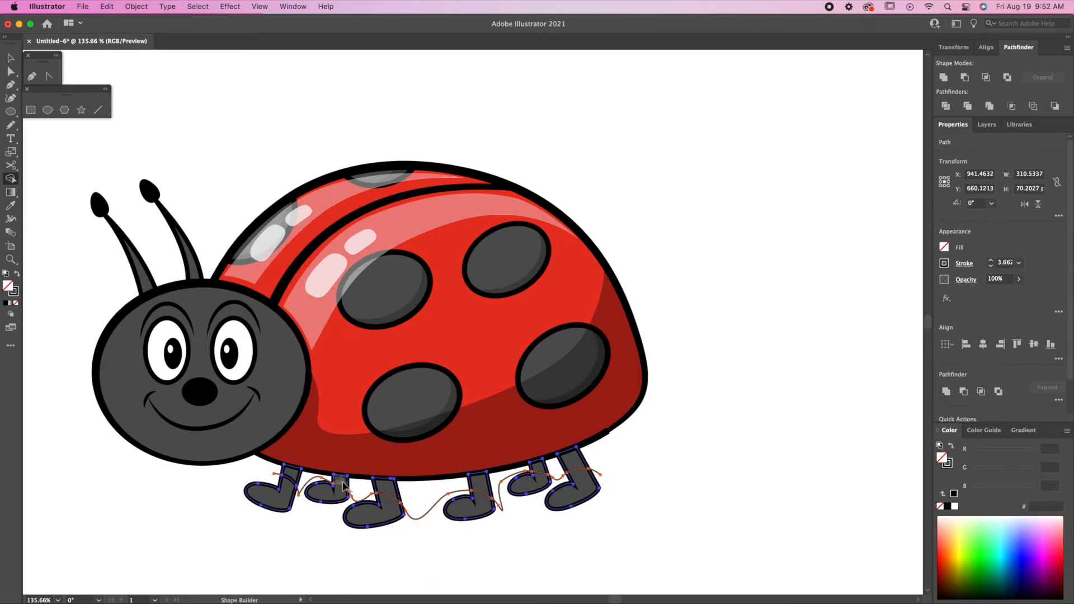
Delete the leftover curve pieces beside the legs.
key(v)
click(635, 488)
click(596, 473)
key(Delete)
click(557, 479)
key(Delete)
click(501, 502)
key(Delete)
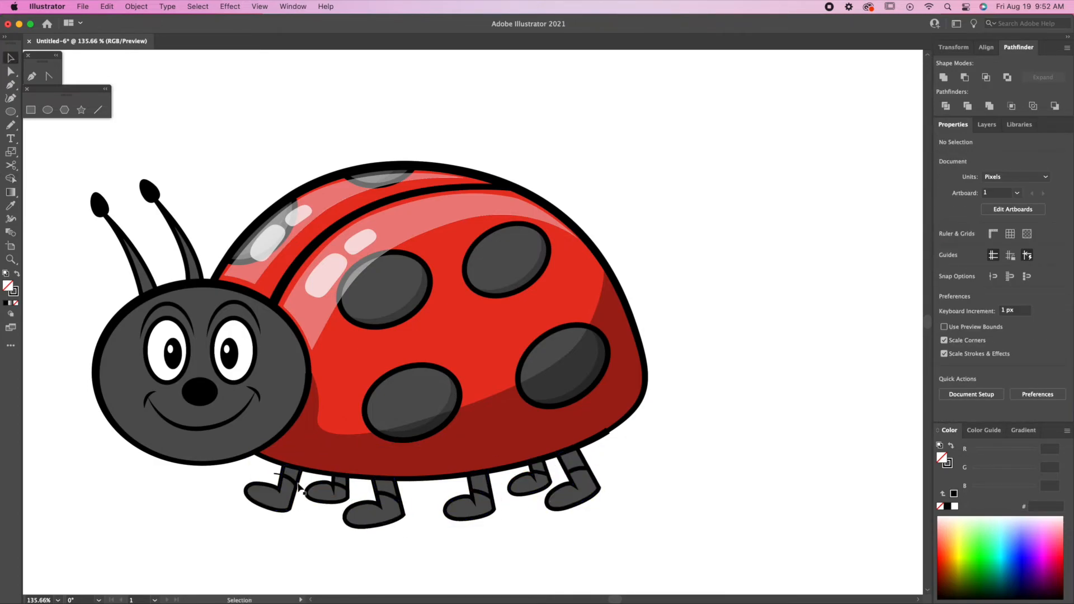
Apply the translucent black shading to the leg tops and move it onto the COLORS layer.
click(289, 475)
shift+click(340, 481)
shift+click(386, 488)
shift+click(572, 461)
click(11, 205)
click(564, 424)
click(987, 125)
drag(1064, 154, 1064, 179)
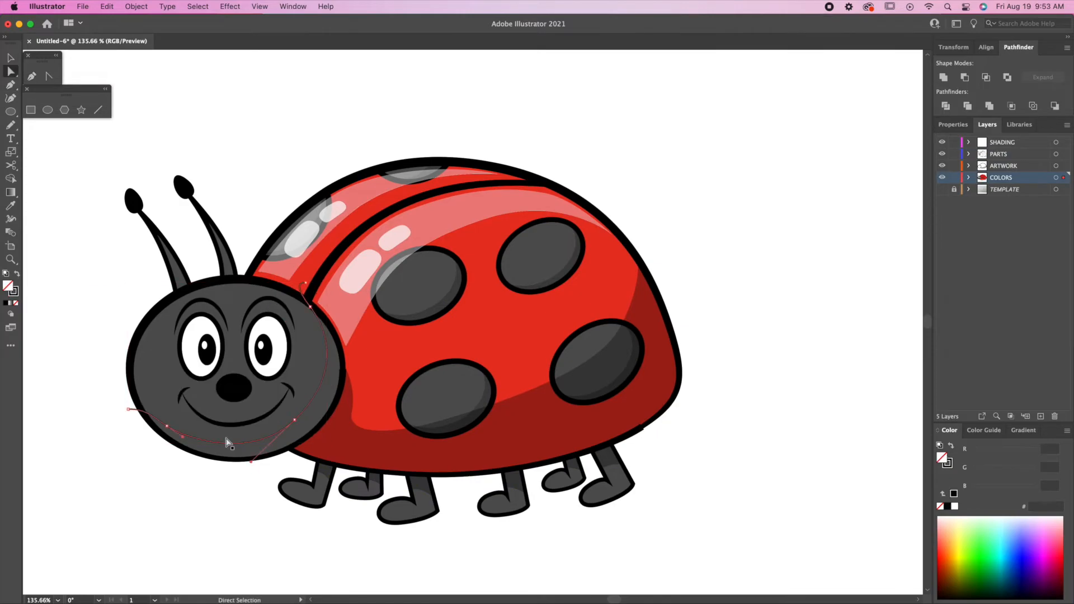
Shade the head and add small highlights to both antenna tips.
click(268, 441)
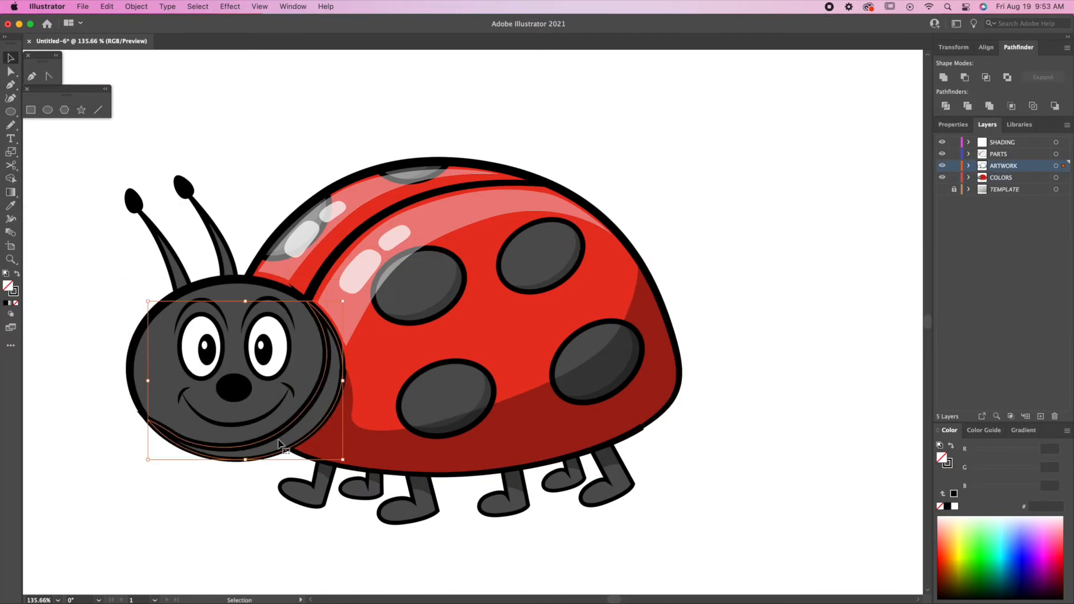
drag(1063, 166, 1063, 178)
click(11, 205)
click(48, 110)
drag(132, 182, 143, 203)
click(11, 206)
drag(1063, 177, 1064, 142)
alt+drag(137, 191, 204, 171)
drag(304, 461, 322, 479)
click(999, 154)
Draw and refine a curve across the head for the highlight.
key(p)
drag(156, 473, 169, 423)
drag(271, 339, 311, 331)
drag(403, 357, 456, 365)
key(shift+x)
key(a)
mouse_move(225, 348)
mouse_down()
mouse_move(213, 352)
mouse_move(220, 369)
mouse_up()
click(32, 76)
click(220, 362)
click(241, 348)
click(262, 341)
key(a)
drag(262, 341, 263, 346)
drag(159, 457, 170, 486)
Split the head along the curve and make the upper-left piece a translucent white highlight.
key(v)
shift+click(369, 327)
key(shift+m)
key(a)
drag(403, 357, 411, 361)
key(v)
click(192, 374)
drag(1064, 166, 1063, 178)
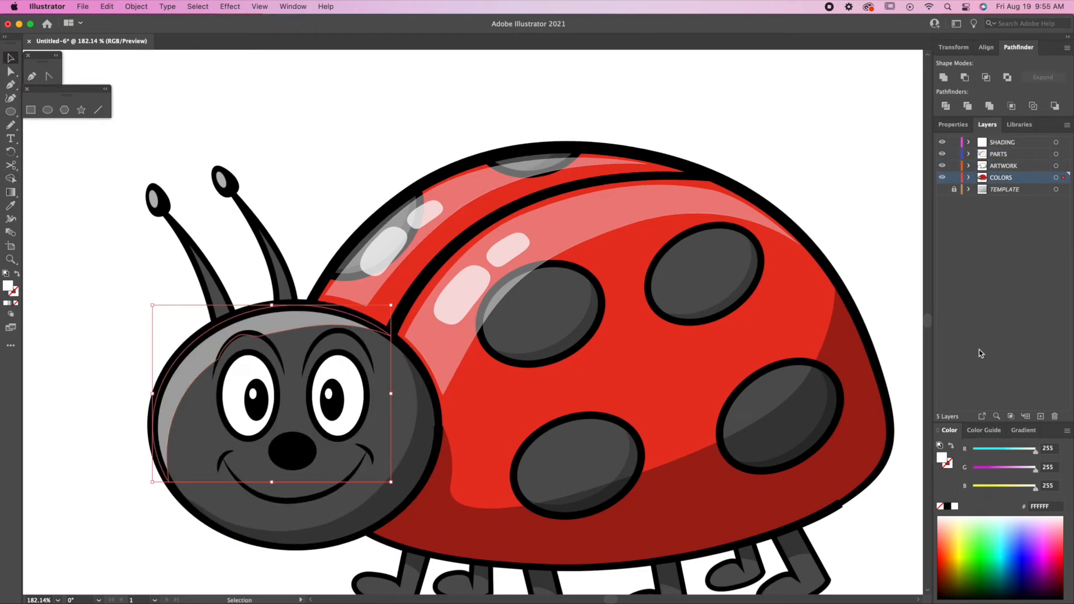
click(953, 124)
click(1015, 279)
drag(1001, 293, 981, 293)
Add a small highlight on the nose and zoom out to the whole artboard.
drag(524, 294, 545, 288)
drag(173, 193, 306, 445)
click(364, 509)
key(super+minus)
key(super+minus)
key(super+minus)
drag(542, 366, 476, 385)
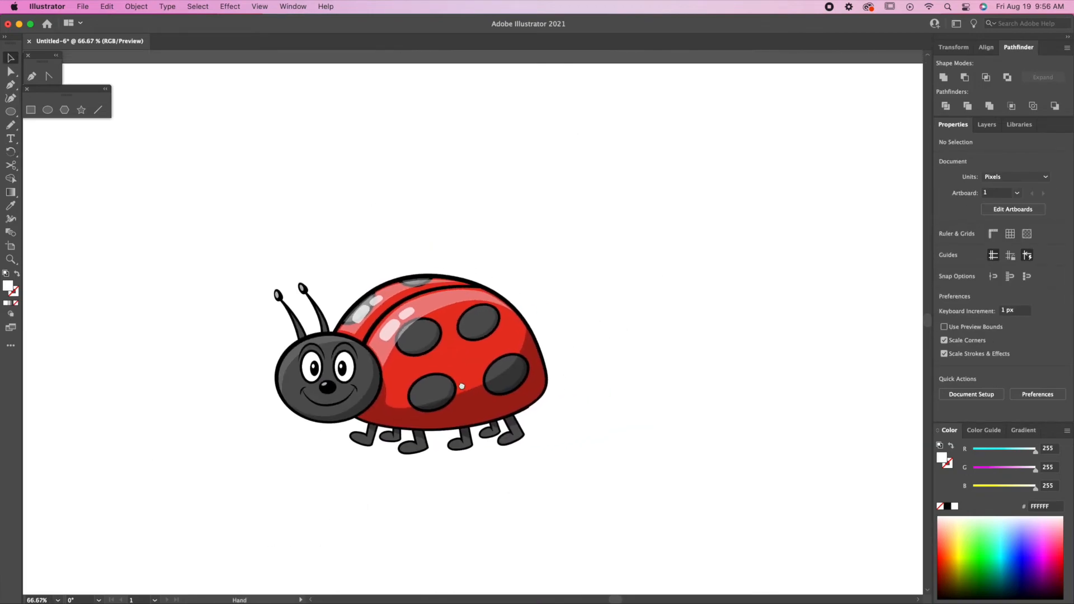
key(super+minus)
key(super+minus)
Draw a rectangle over the whole artboard, put it on the COLORS layer and send it to back.
click(31, 110)
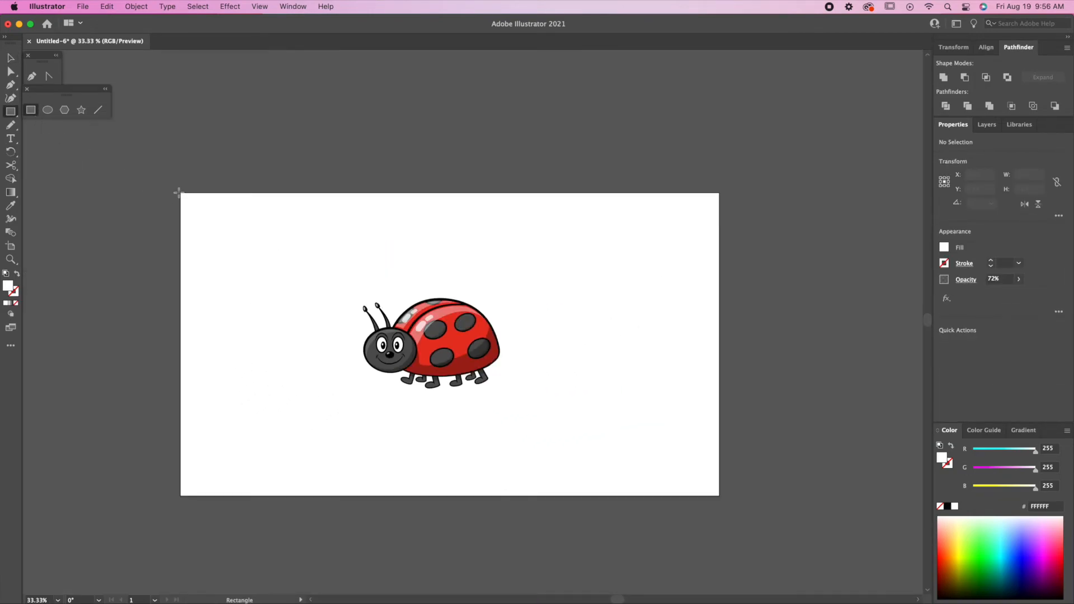
drag(187, 209, 720, 497)
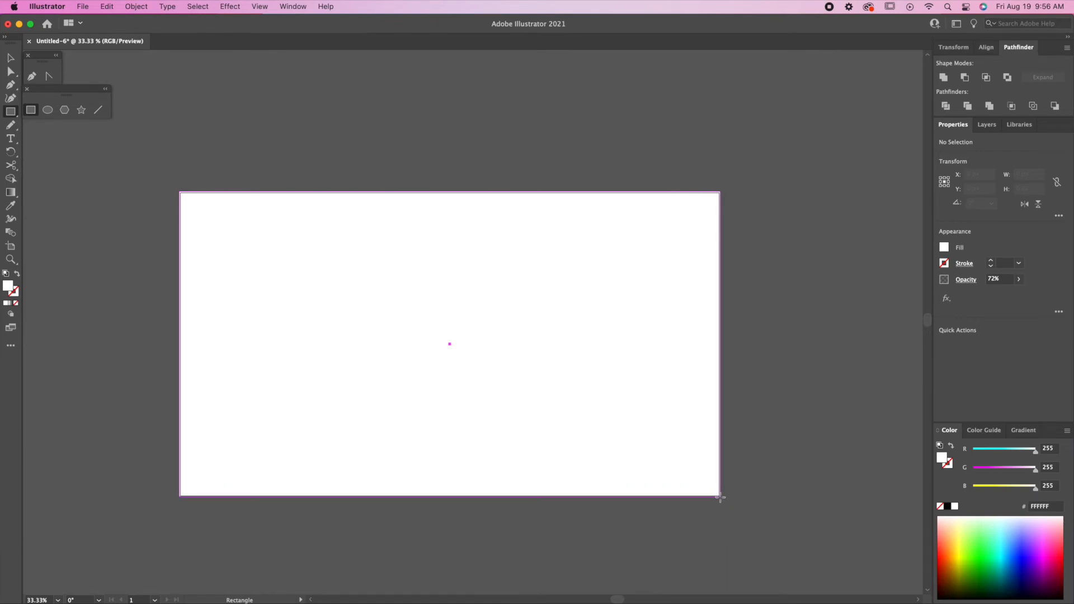
click(987, 124)
drag(1063, 177, 1059, 179)
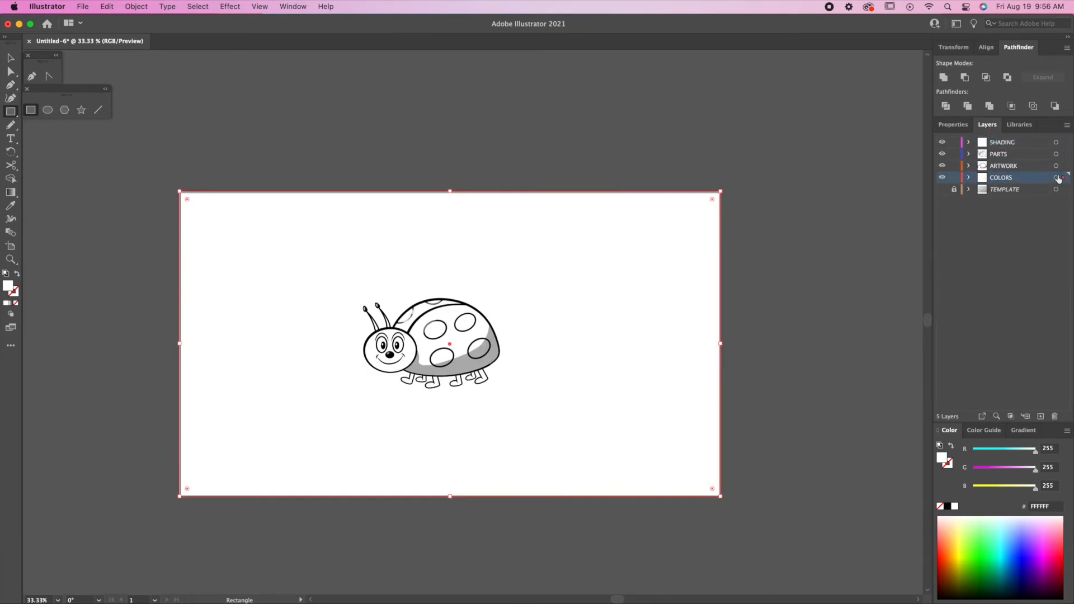
key(shift+super+bracketleft)
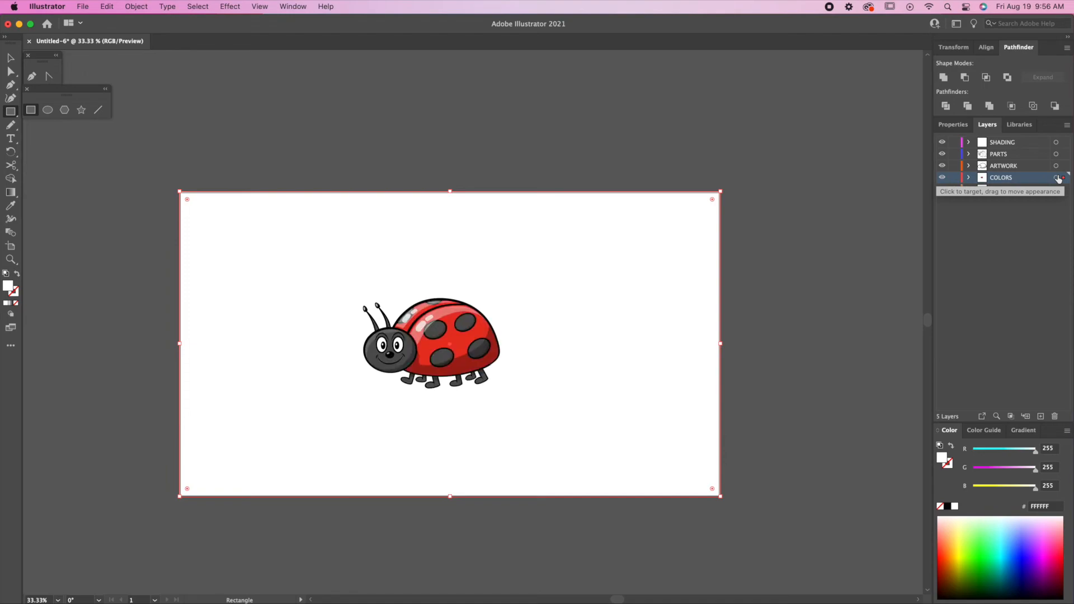
Fill the background rectangle with pale yellow EDE765.
click(989, 488)
double_click(942, 460)
click(875, 222)
click(1012, 213)
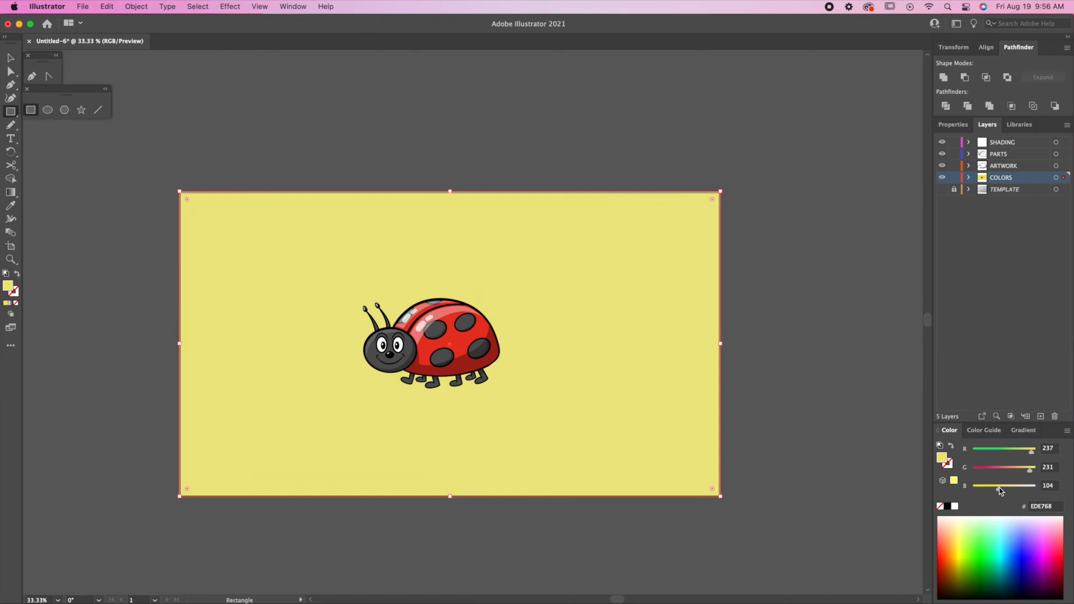
drag(1001, 491, 998, 489)
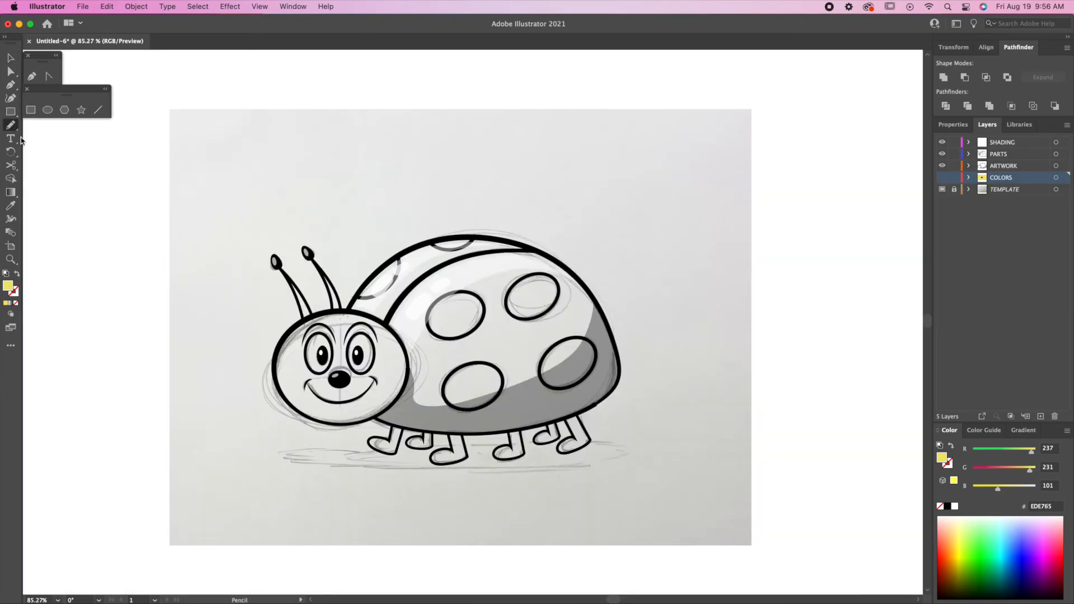
Draw a flat ground shadow under the legs, fill it CEC558, and move it to the COLORS layer.
click(1010, 165)
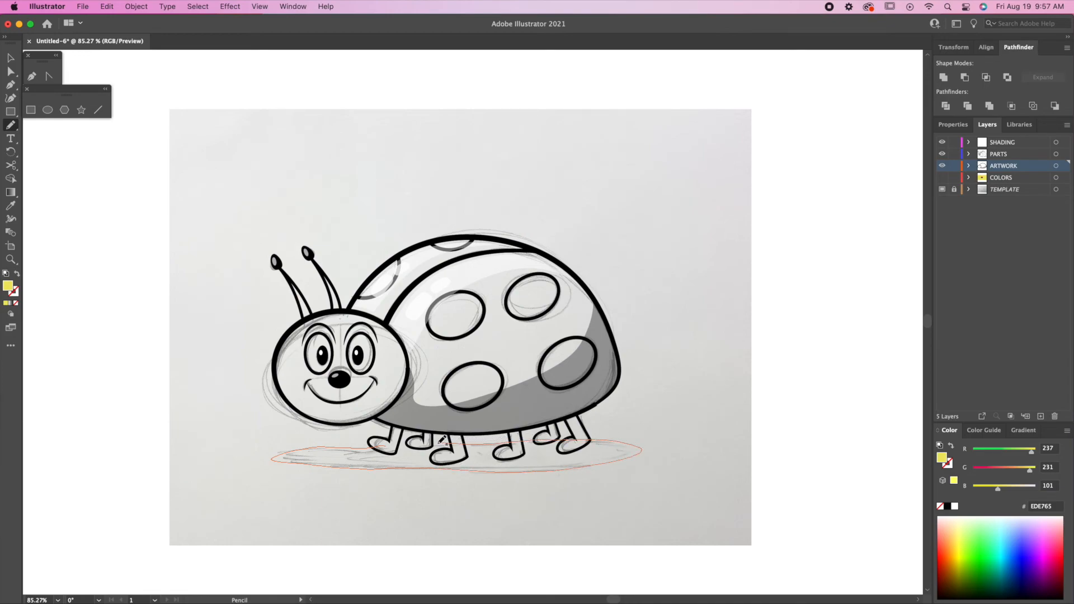
drag(401, 445, 387, 446)
key(i)
double_click(943, 458)
click(824, 236)
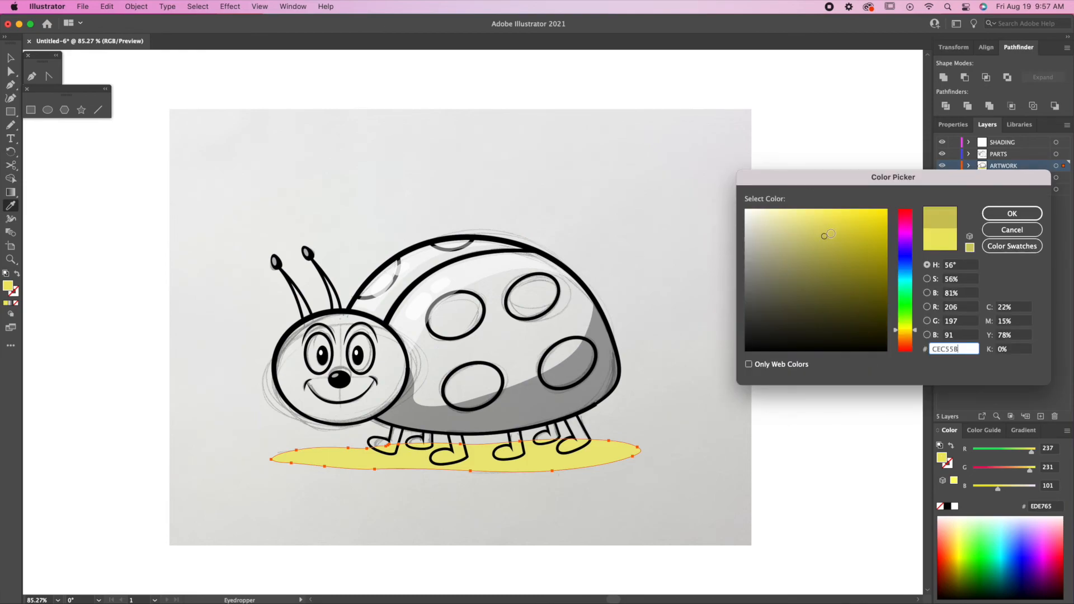
click(1009, 213)
click(943, 178)
drag(1063, 166, 1063, 178)
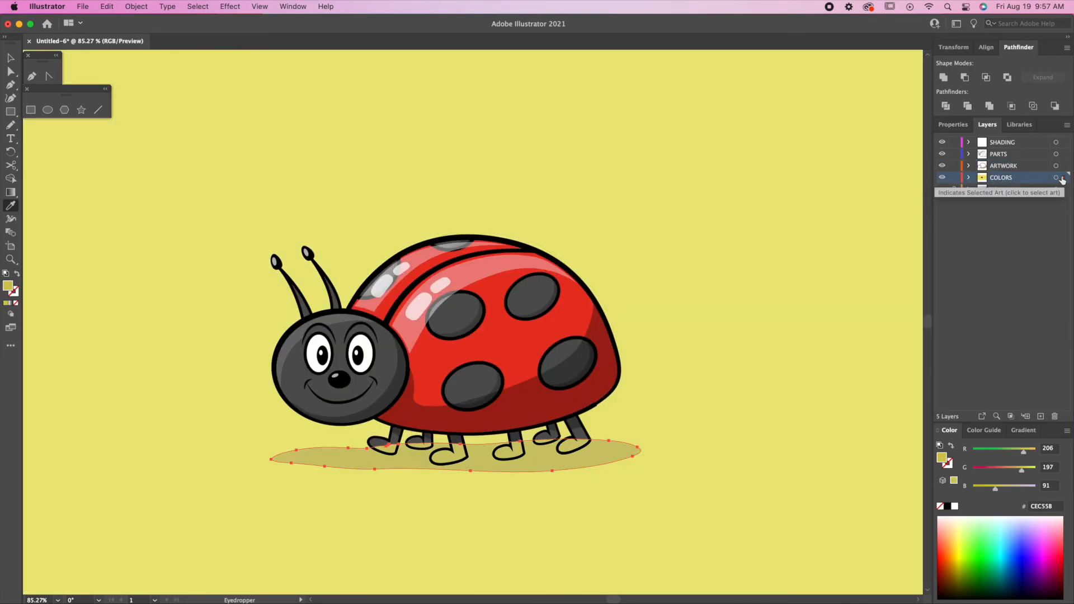
Pen a white highlight curve along the lower-left spot's edge.
scroll(477, 363, up, 3)
key(p)
click(434, 401)
drag(490, 371, 537, 377)
key(i)
click(395, 287)
Give the spot highlight a 3 pt tapered stroke at 30% opacity.
click(17, 274)
click(953, 125)
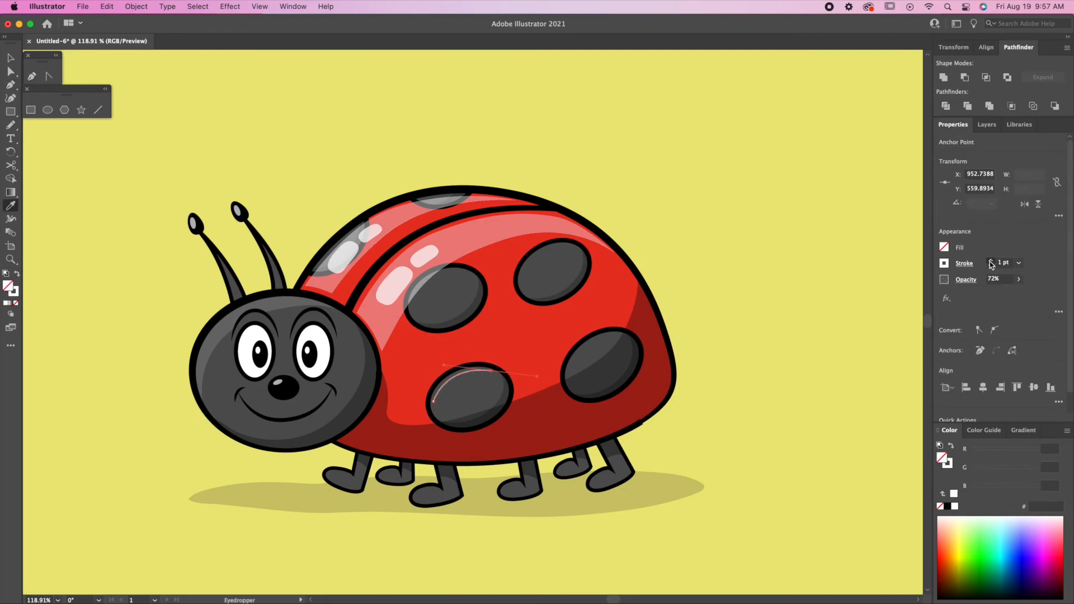
click(991, 261)
click(991, 260)
click(965, 264)
click(911, 437)
click(902, 455)
click(1018, 279)
drag(1008, 293, 988, 298)
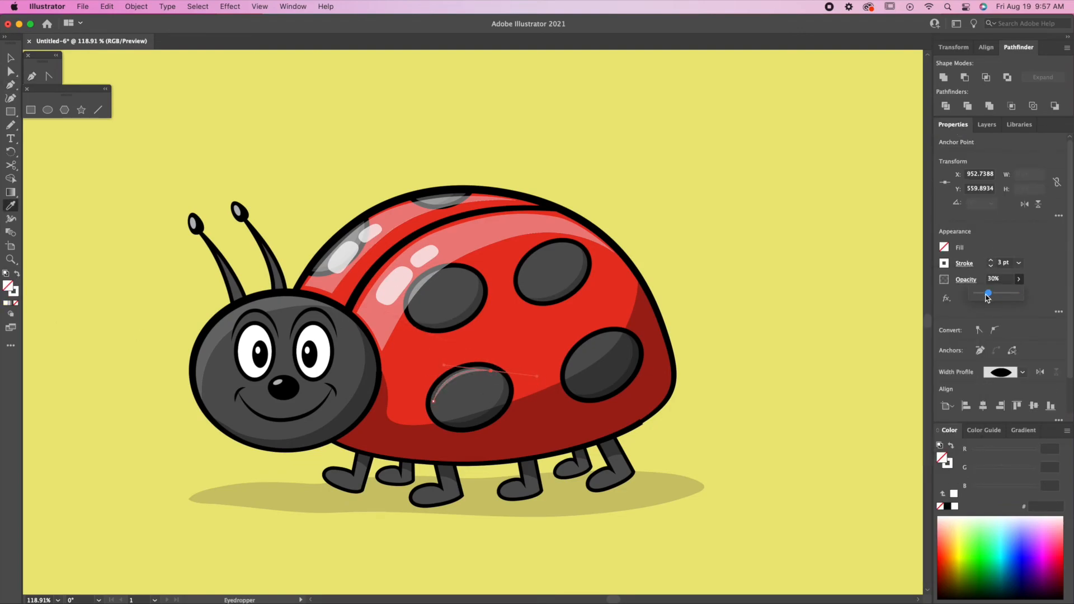
Copy the highlight onto the lower-right and upper-right spots, rotating and scaling it to fit.
key(v)
click(672, 222)
key(r)
drag(460, 378, 641, 331)
key(v)
drag(571, 377, 567, 382)
drag(599, 349, 601, 346)
click(476, 376)
drag(475, 376, 566, 257)
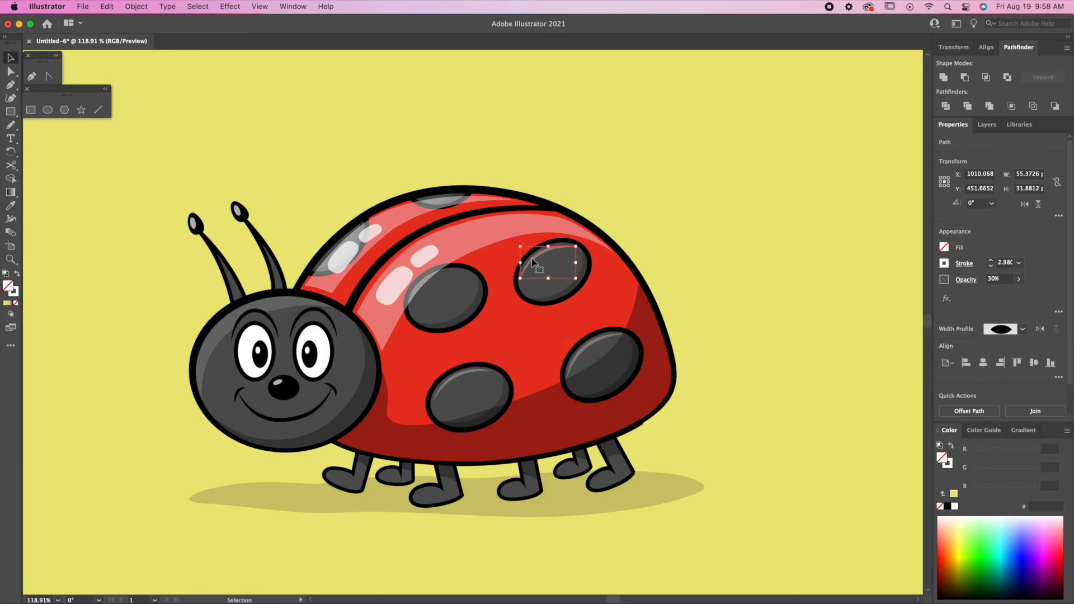
click(514, 150)
key(super+minus)
key(super+minus)
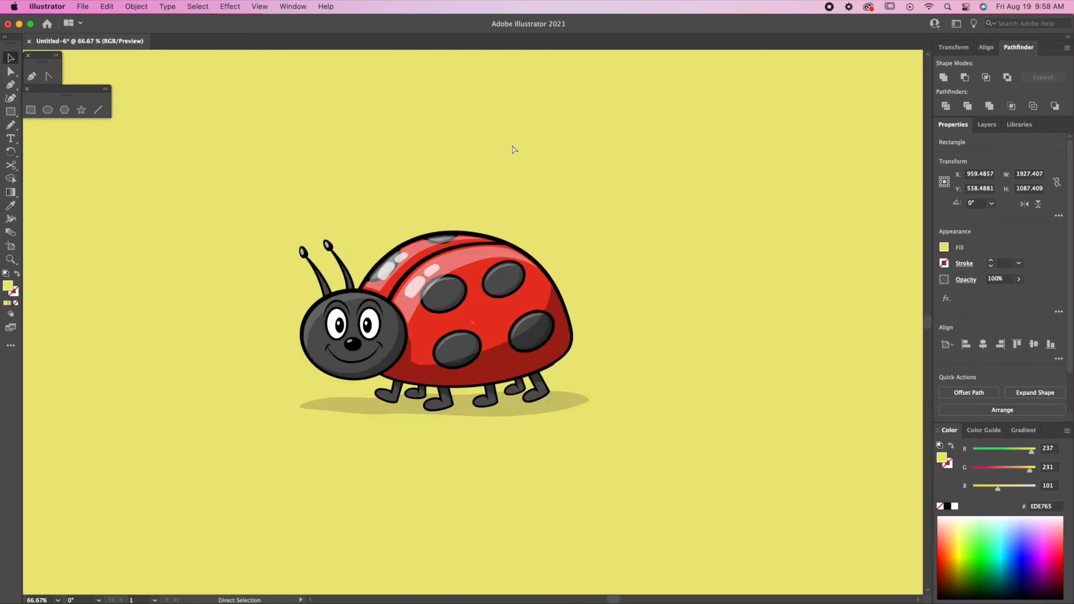
drag(572, 306, 579, 327)
drag(437, 385, 419, 415)
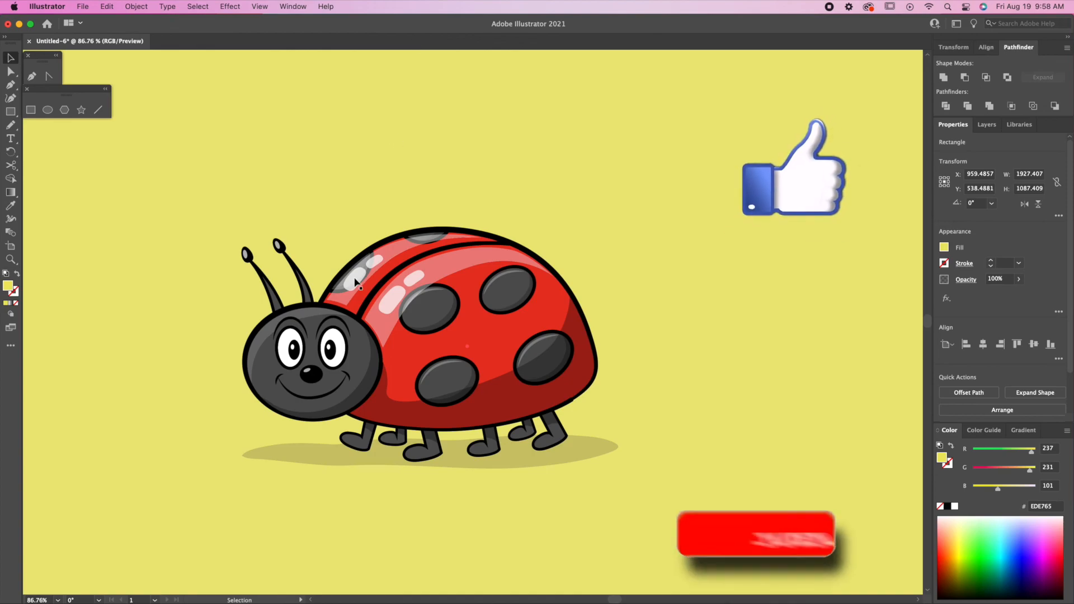
key(super+minus)
key(super+minus)
click(898, 353)
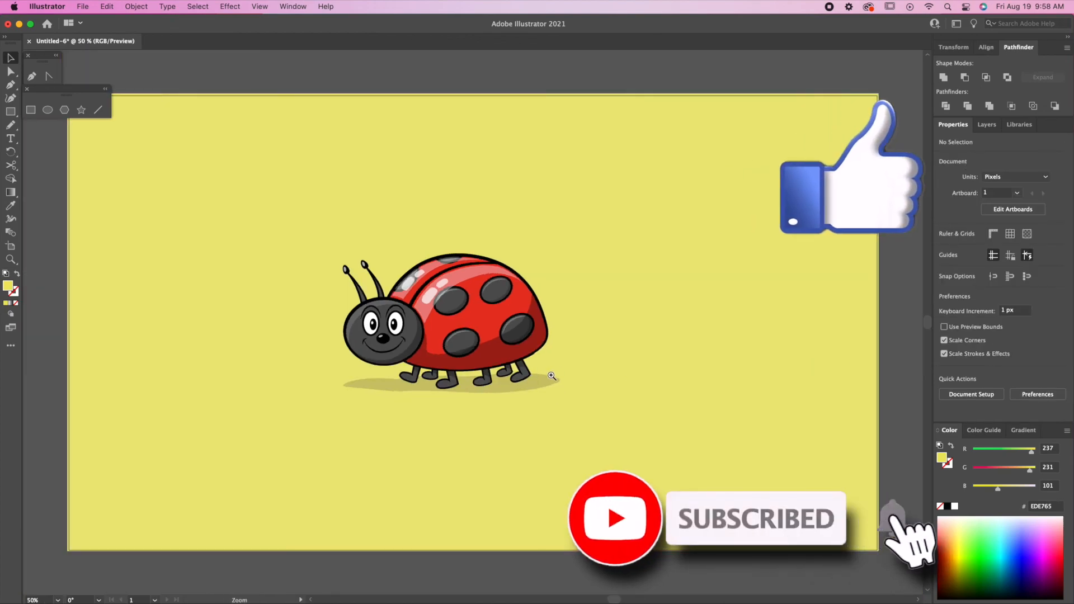
drag(553, 377, 576, 353)
key(super+0)
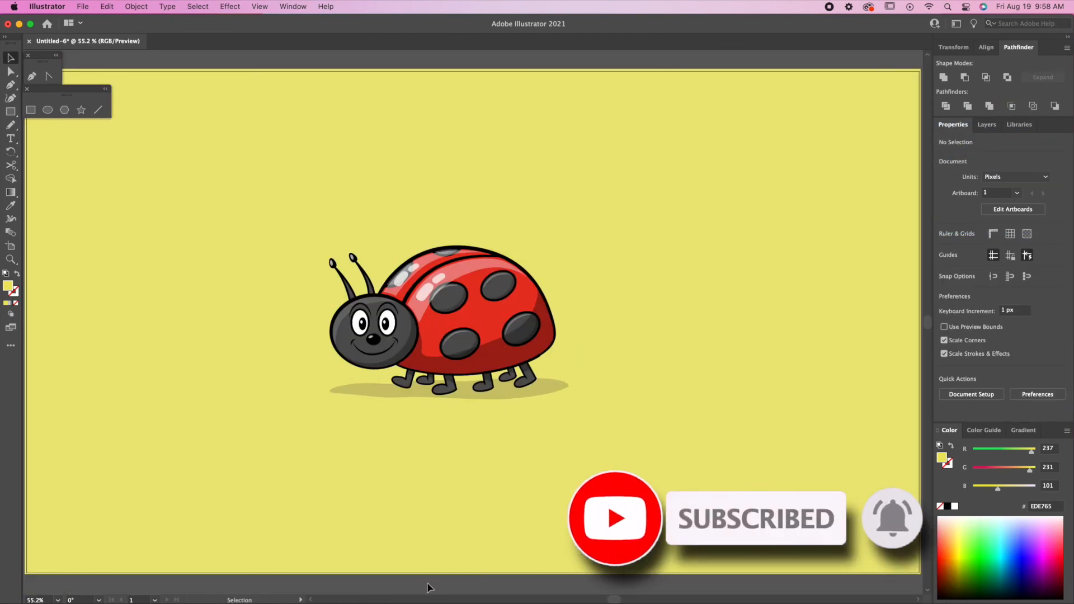
drag(517, 384, 636, 435)
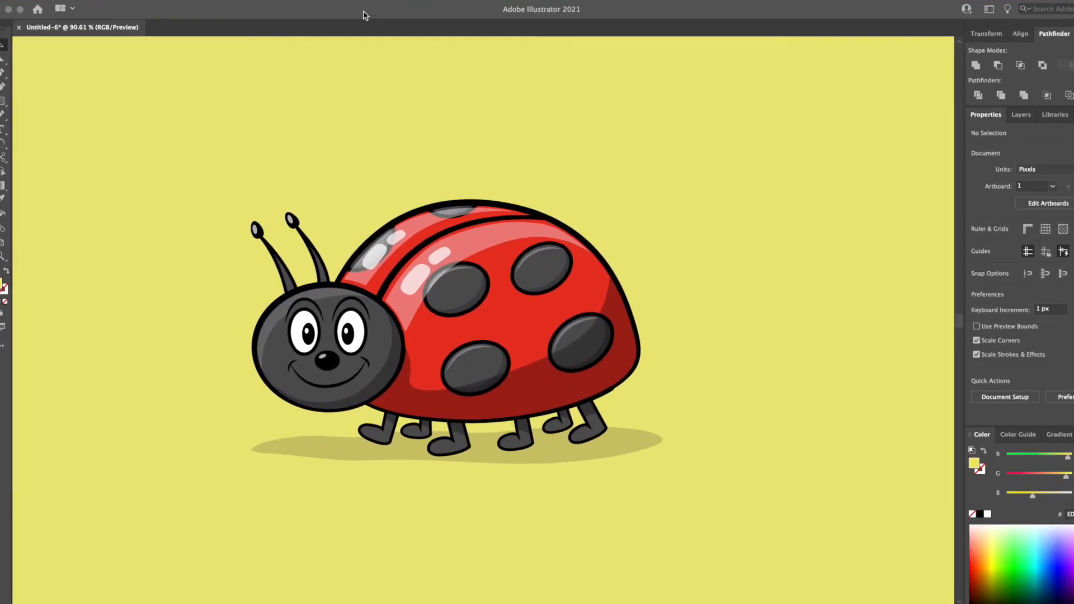